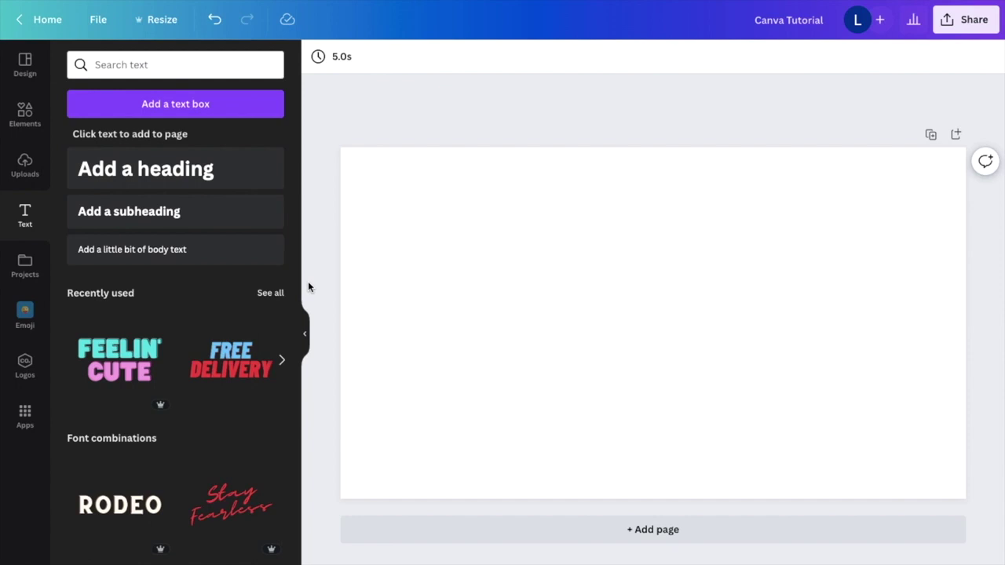
- Add the kitten photo from the Elements panel's Recently used to the blank page
{"action": "left_click", "coordinate": [26, 112]}
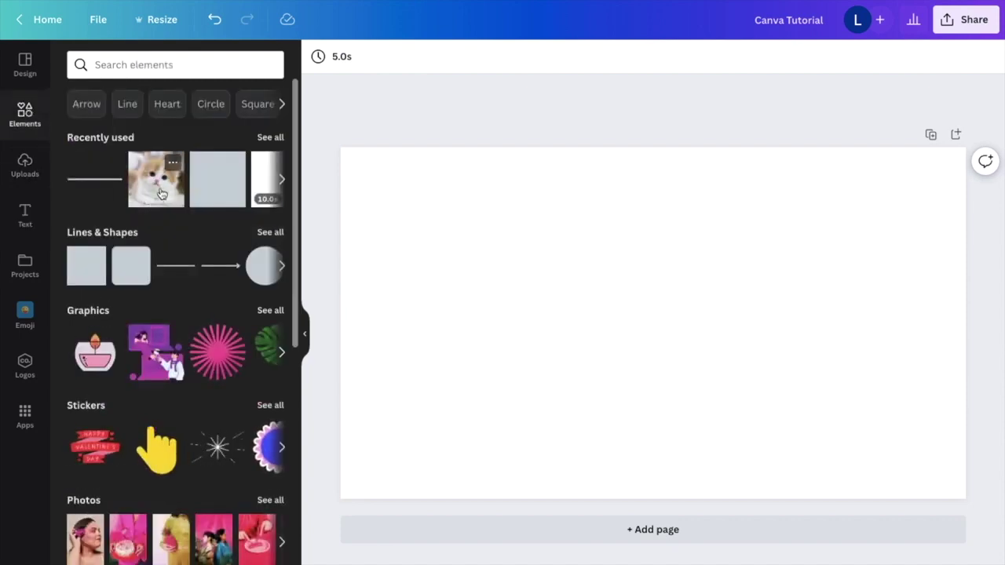
{"action": "left_click", "coordinate": [160, 193]}
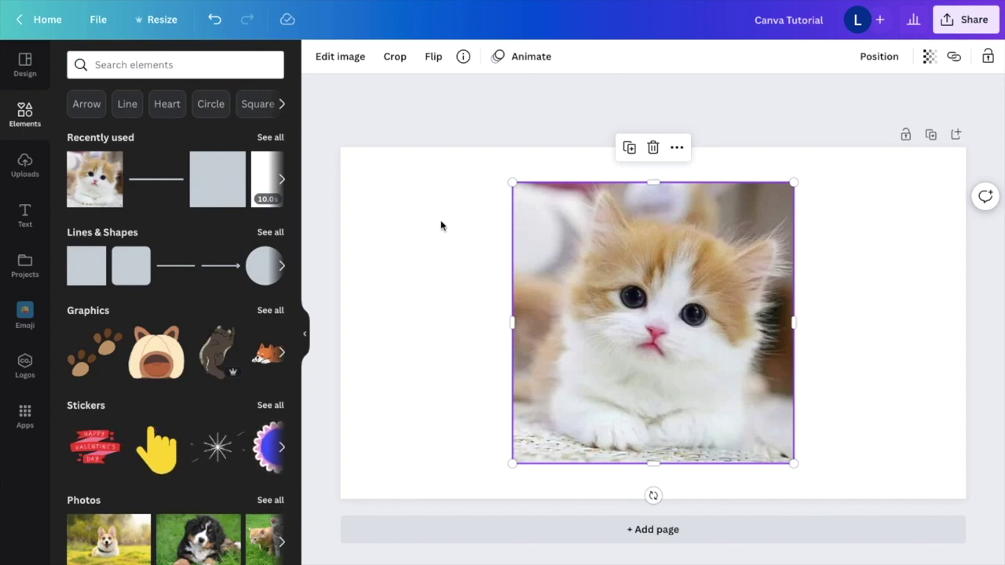
- Show the full collection of frames in the Elements panel
{"action": "left_click", "coordinate": [467, 127]}
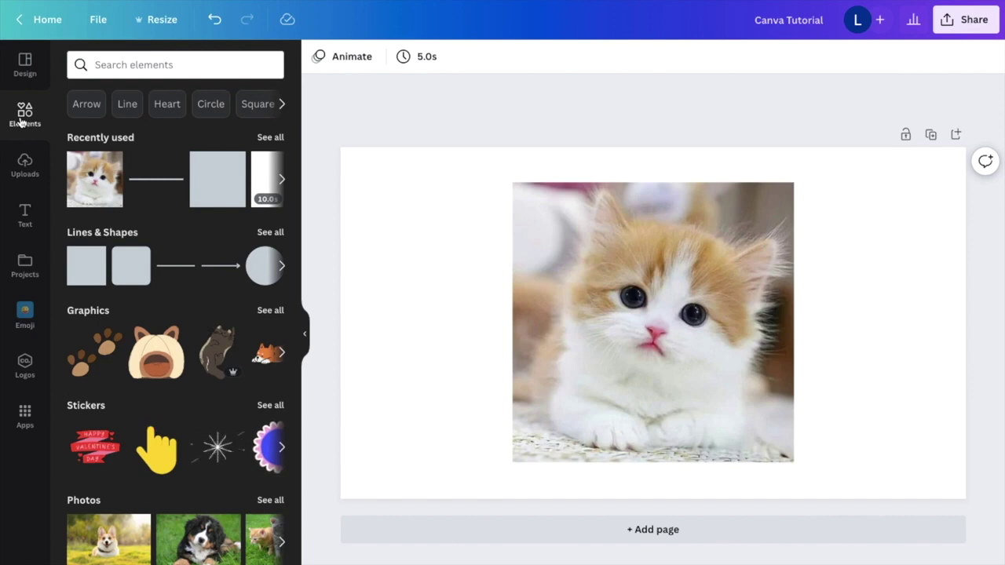
{"action": "scroll", "coordinate": [172, 332], "scroll_direction": "down", "scroll_amount": 7}
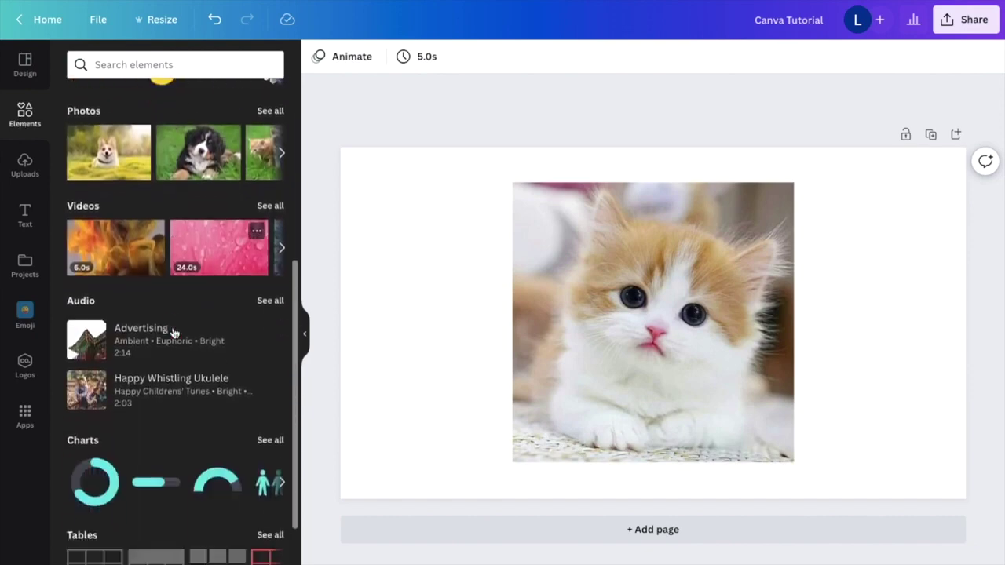
{"action": "scroll", "coordinate": [173, 333], "scroll_direction": "down", "scroll_amount": 3}
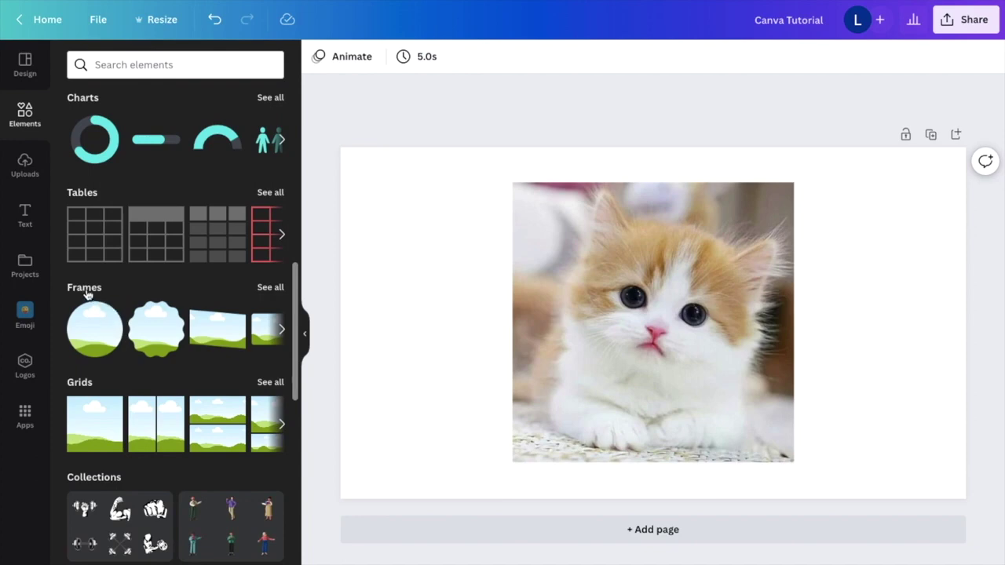
{"action": "left_click", "coordinate": [270, 287]}
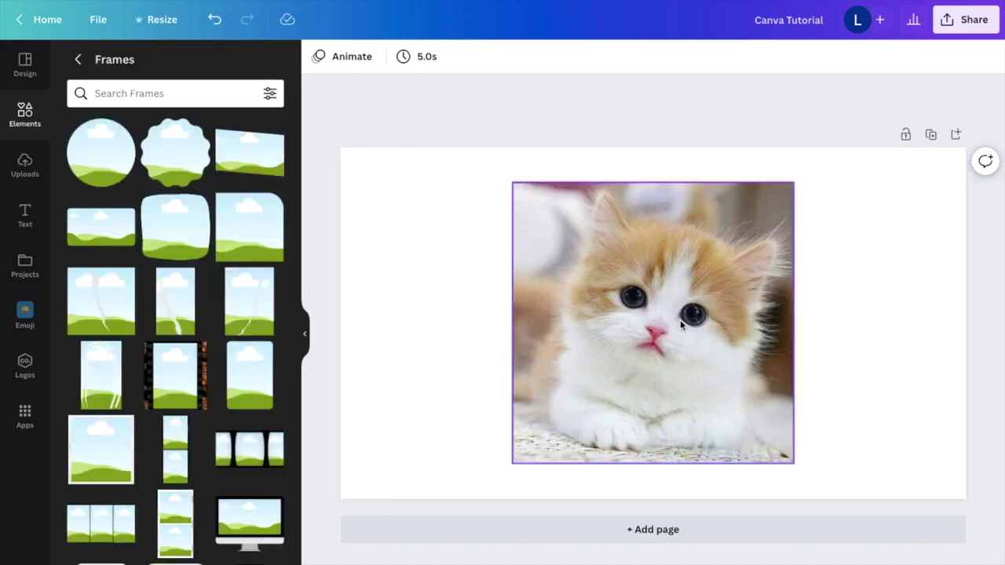
- Move the kitten photo right and add an empty square frame to the page
{"action": "left_click", "coordinate": [679, 319]}
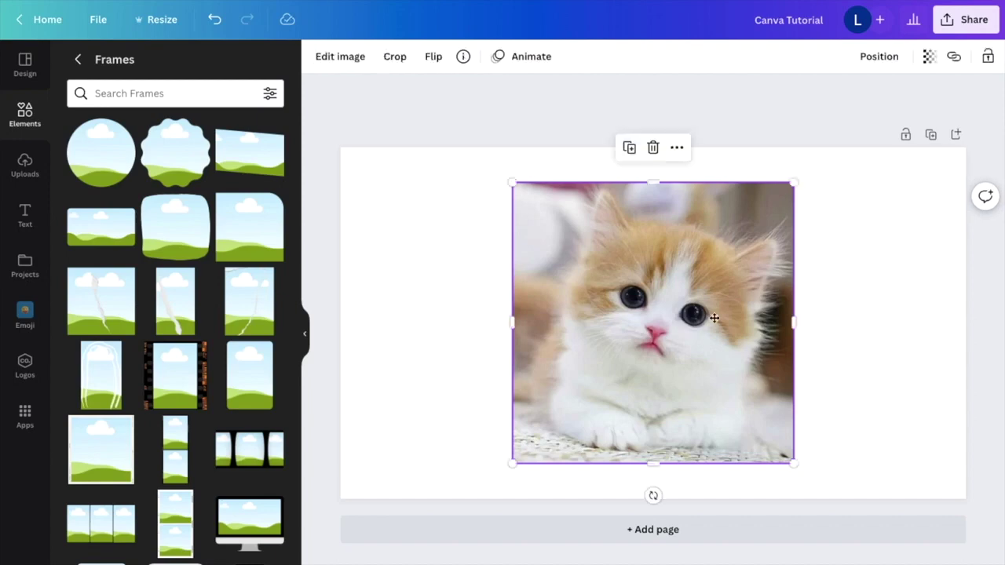
{"action": "left_click_drag", "start_coordinate": [680, 320], "coordinate": [771, 320]}
{"action": "scroll", "coordinate": [167, 307], "scroll_direction": "down", "scroll_amount": 1}
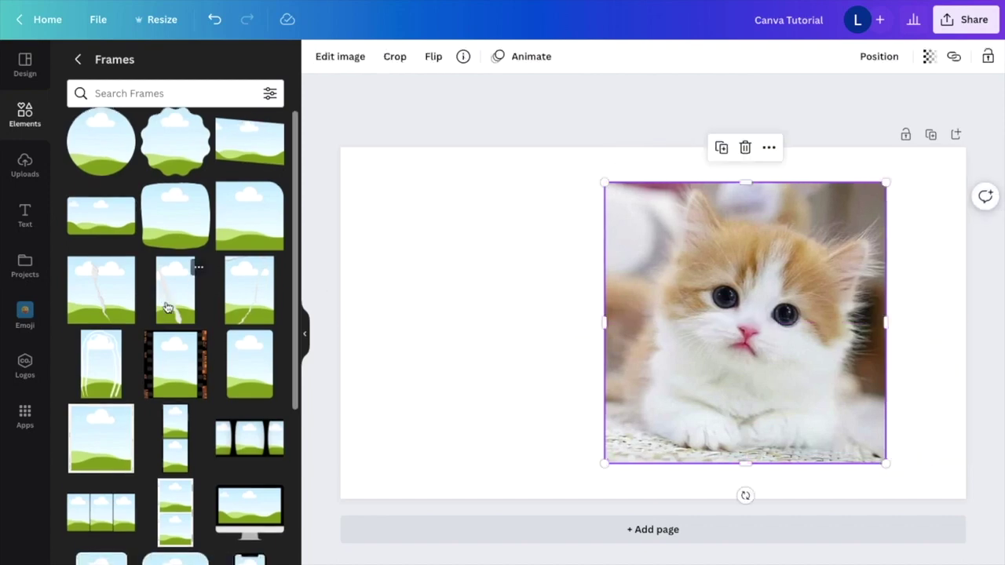
{"action": "left_click", "coordinate": [115, 442]}
- Replace the square frame with a rounded-corner frame placed left of the kitten
{"action": "left_click_drag", "start_coordinate": [658, 344], "coordinate": [518, 341]}
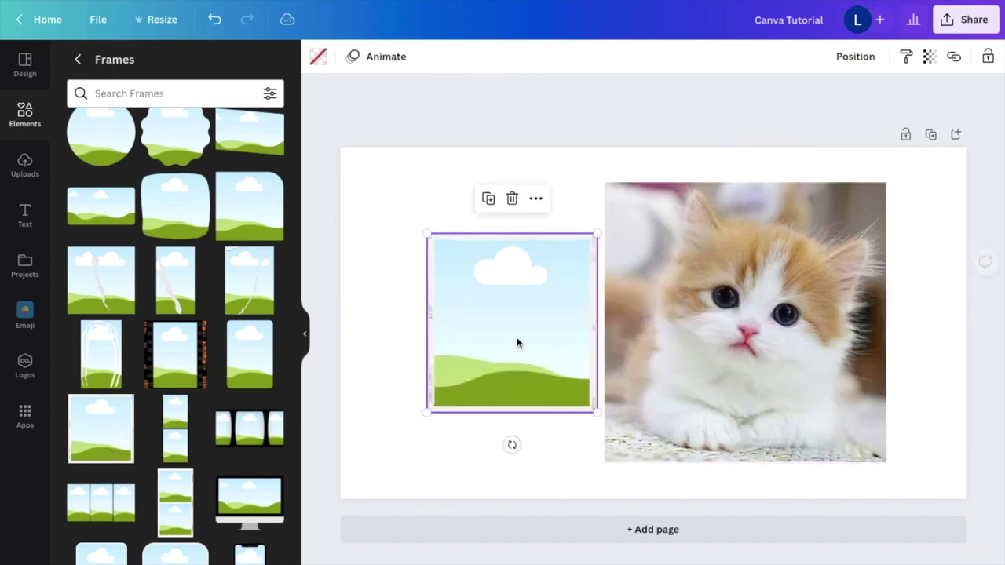
{"action": "key", "text": "Delete"}
{"action": "scroll", "coordinate": [214, 377], "scroll_direction": "down", "scroll_amount": 2}
{"action": "scroll", "coordinate": [216, 376], "scroll_direction": "down", "scroll_amount": 3}
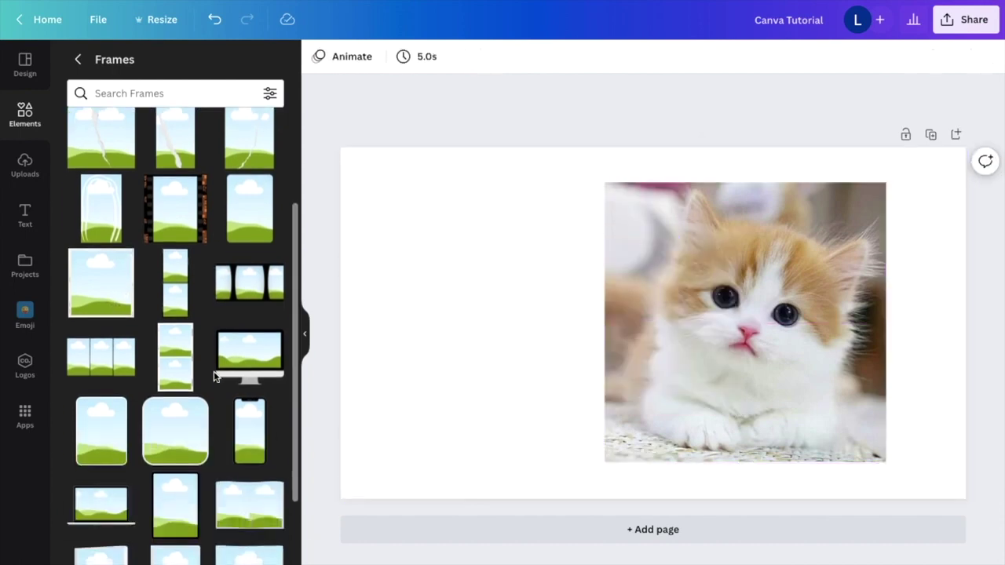
{"action": "left_click", "coordinate": [176, 449]}
{"action": "left_click_drag", "start_coordinate": [659, 355], "coordinate": [481, 348]}
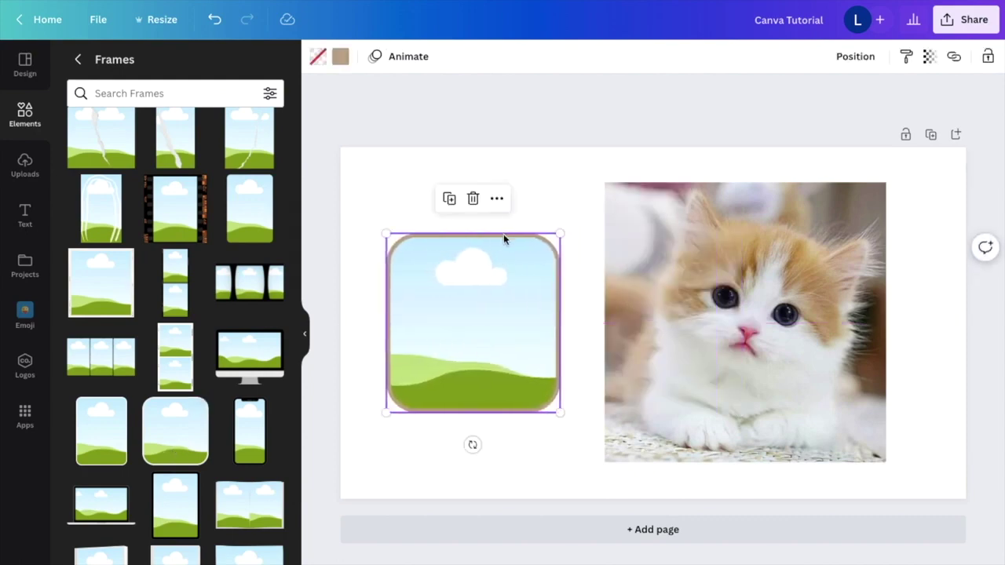
{"action": "left_click", "coordinate": [560, 189]}
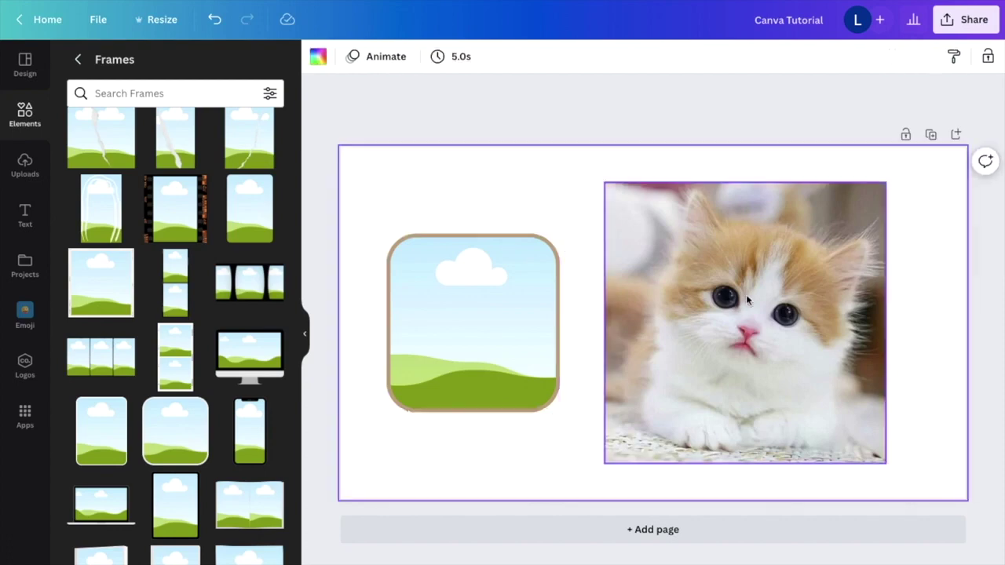
- Drop the kitten into the rounded frame, enlarge it, and shift the photo slightly left inside
{"action": "left_click_drag", "start_coordinate": [746, 296], "coordinate": [627, 293]}
{"action": "left_click", "coordinate": [511, 329]}
{"action": "left_click_drag", "start_coordinate": [674, 377], "coordinate": [825, 421]}
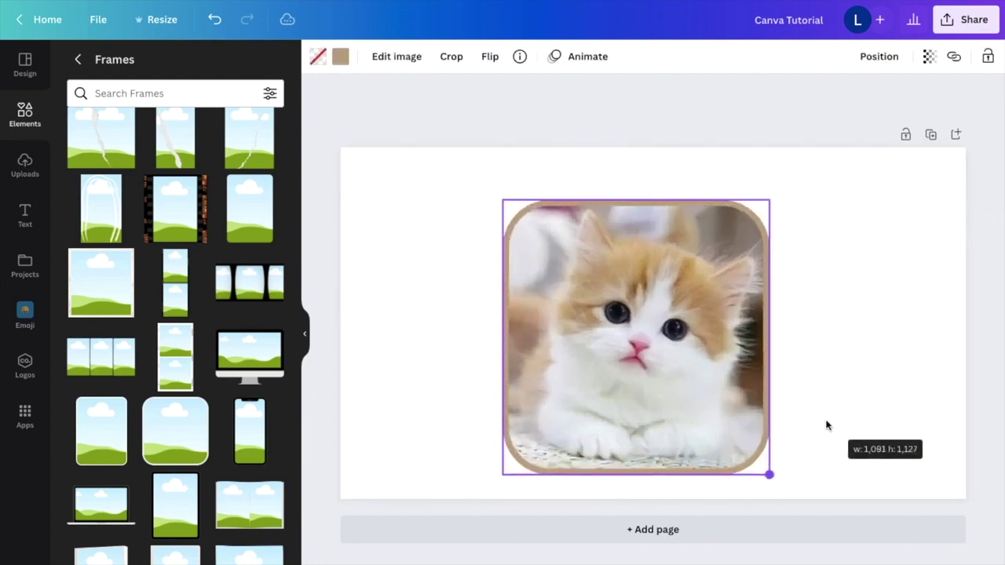
{"action": "double_click", "coordinate": [668, 346]}
{"action": "left_click_drag", "start_coordinate": [690, 368], "coordinate": [679, 370]}
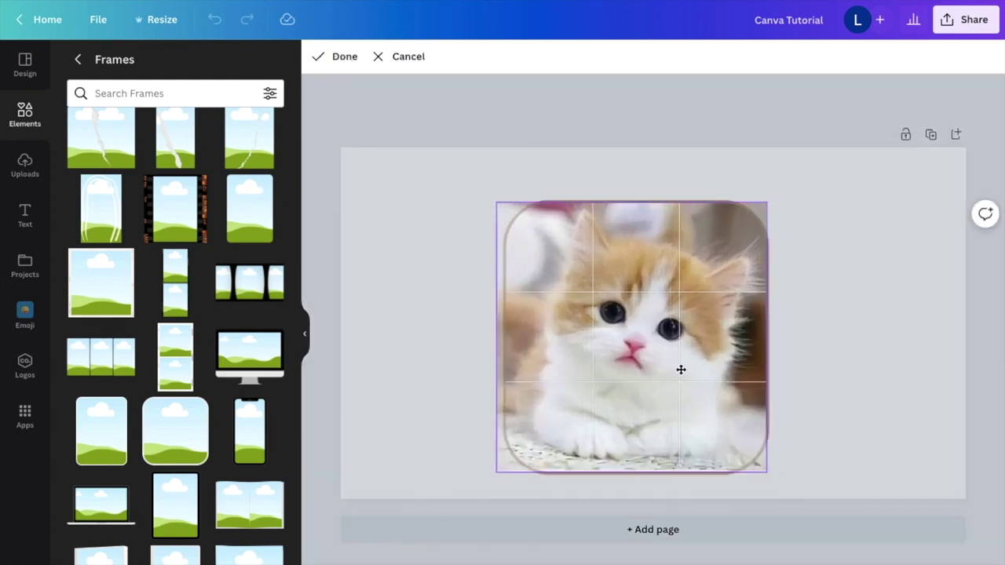
{"action": "left_click", "coordinate": [337, 56]}
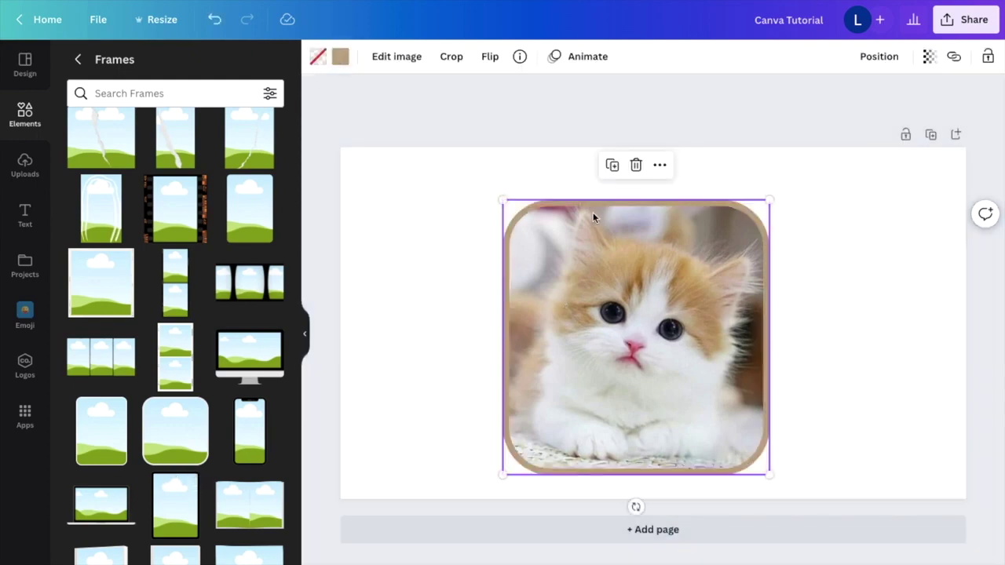
- Make the rounded kitten frame's border black
{"action": "left_click", "coordinate": [695, 170]}
{"action": "left_click", "coordinate": [653, 207]}
{"action": "left_click", "coordinate": [341, 59]}
{"action": "left_click", "coordinate": [94, 308]}
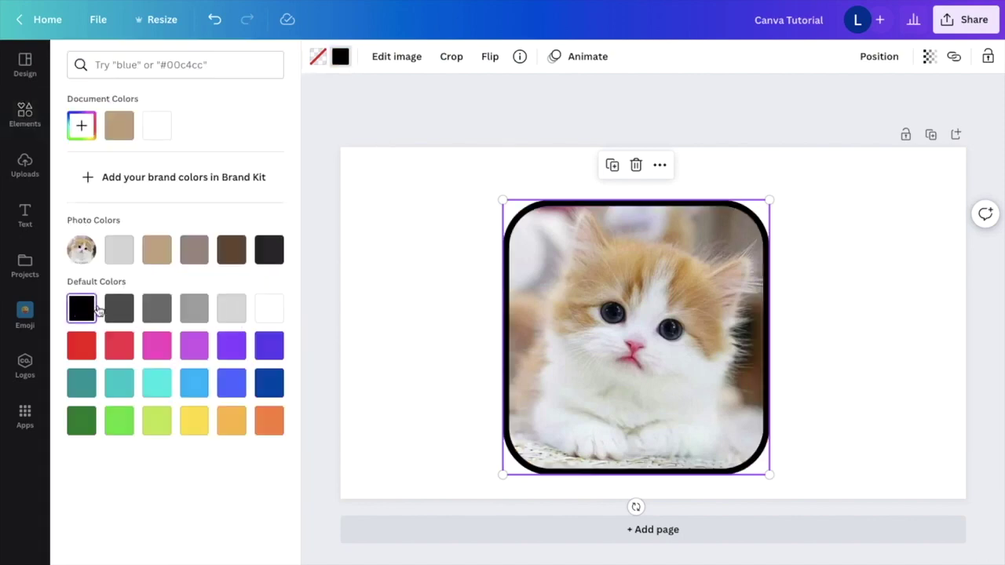
{"action": "left_click", "coordinate": [438, 287]}
- Make the page background dark blue and nudge the framed kitten up and right
{"action": "left_click", "coordinate": [429, 212]}
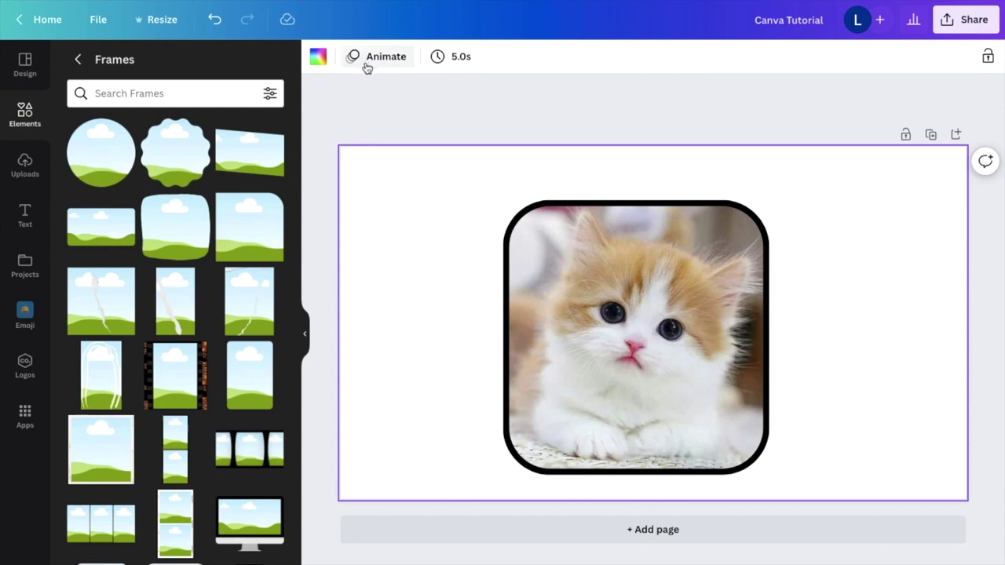
{"action": "left_click", "coordinate": [317, 58]}
{"action": "left_click", "coordinate": [269, 382]}
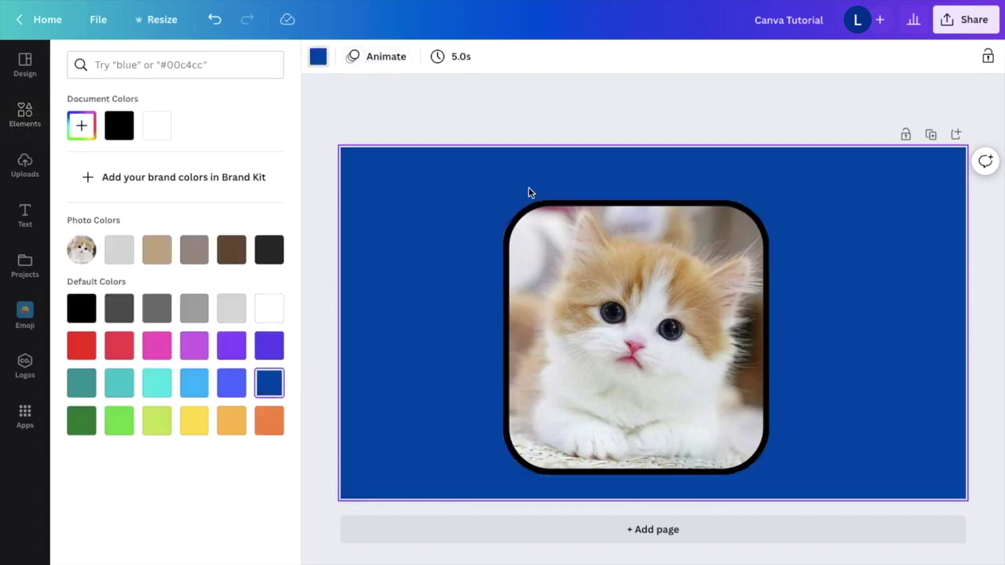
{"action": "mouse_move", "coordinate": [659, 297]}
{"action": "left_mouse_down"}
{"action": "mouse_move", "coordinate": [696, 288]}
{"action": "mouse_move", "coordinate": [676, 290]}
{"action": "left_mouse_up"}
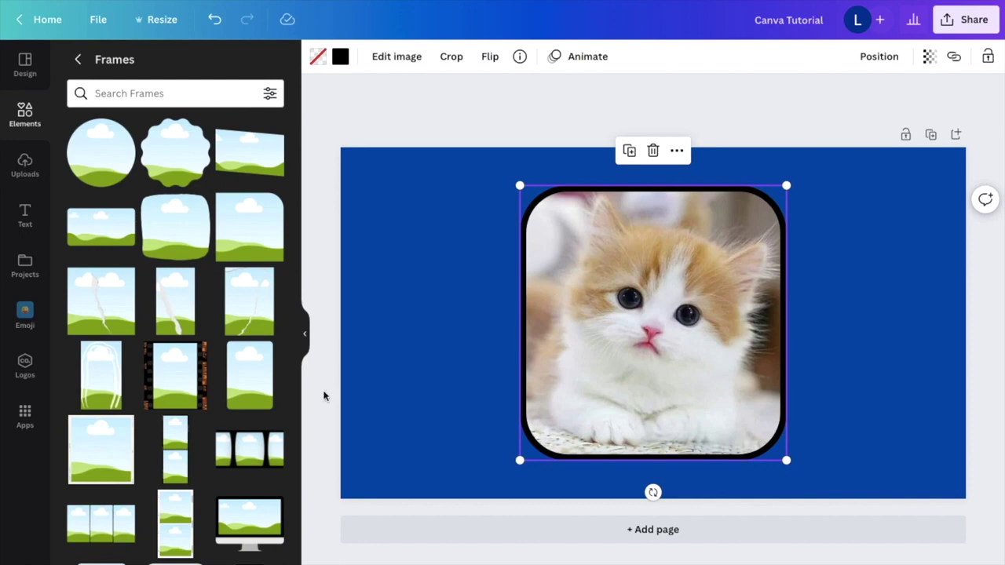
- Delete the framed kitten and re-add the plain kitten photo from Recently used
{"action": "scroll", "coordinate": [253, 449], "scroll_direction": "down", "scroll_amount": 5}
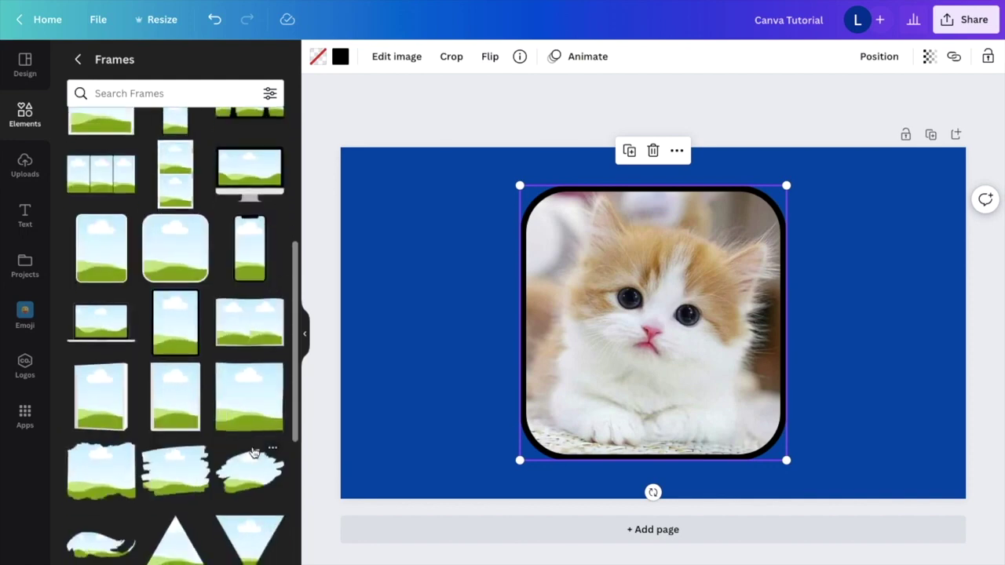
{"action": "scroll", "coordinate": [254, 452], "scroll_direction": "down", "scroll_amount": 2}
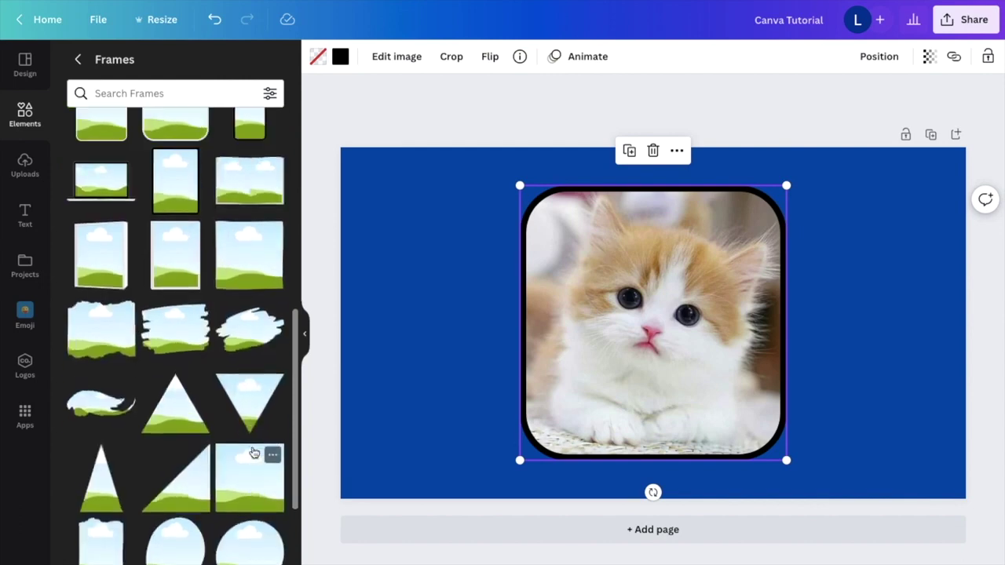
{"action": "scroll", "coordinate": [255, 248], "scroll_direction": "up", "scroll_amount": 6}
{"action": "left_click", "coordinate": [78, 59]}
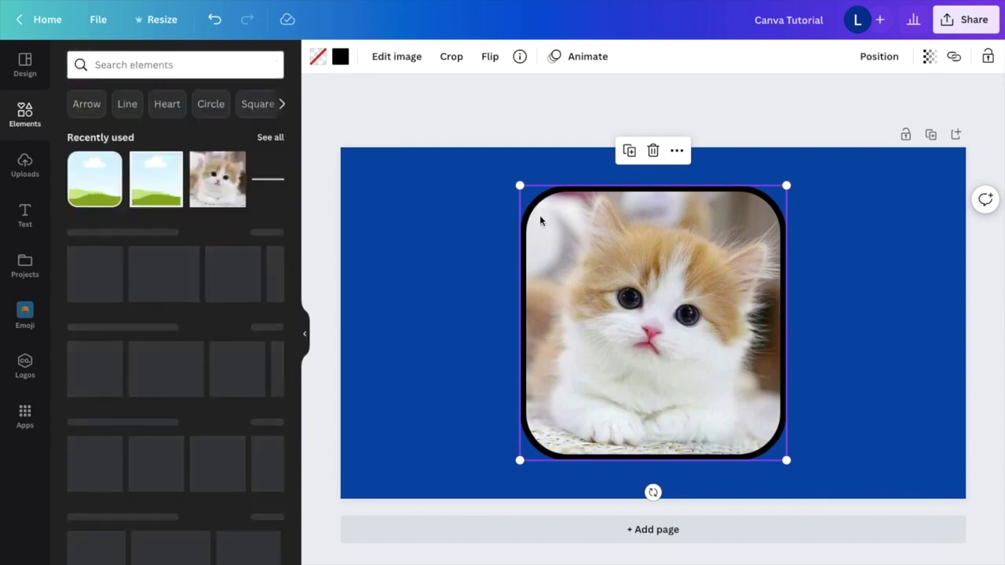
{"action": "key", "text": "Delete"}
{"action": "key", "text": "Delete"}
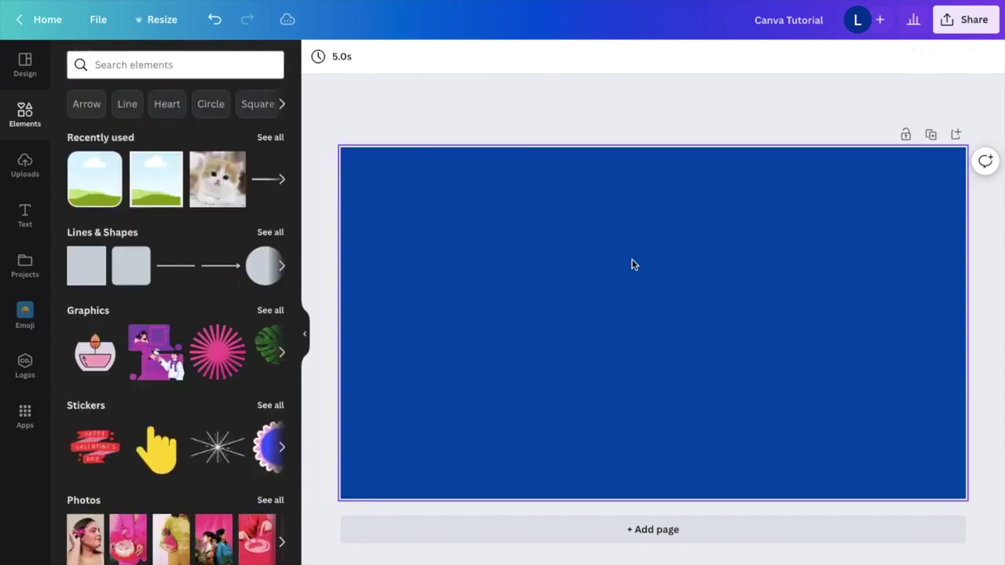
{"action": "left_click", "coordinate": [224, 177]}
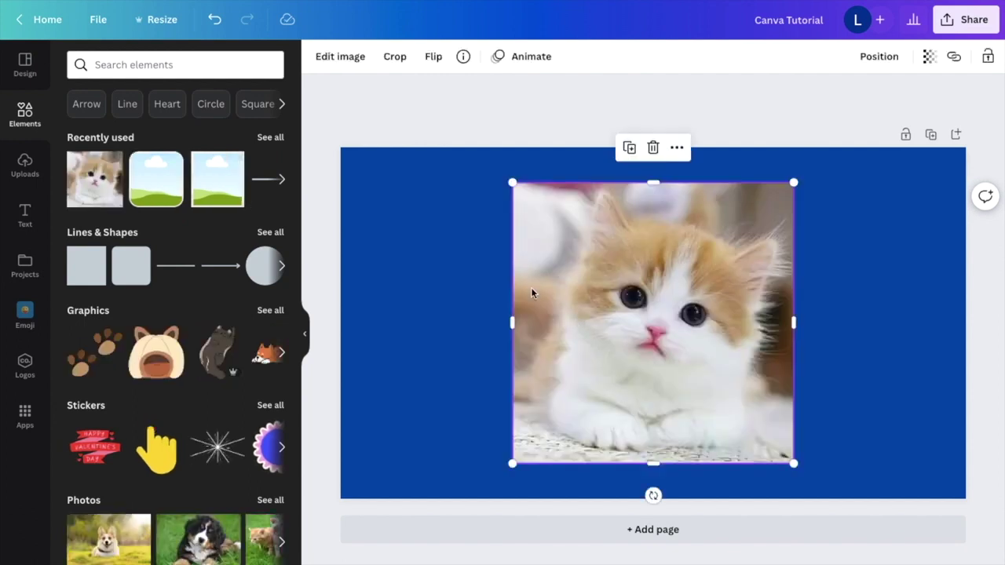
{"action": "left_click", "coordinate": [323, 276]}
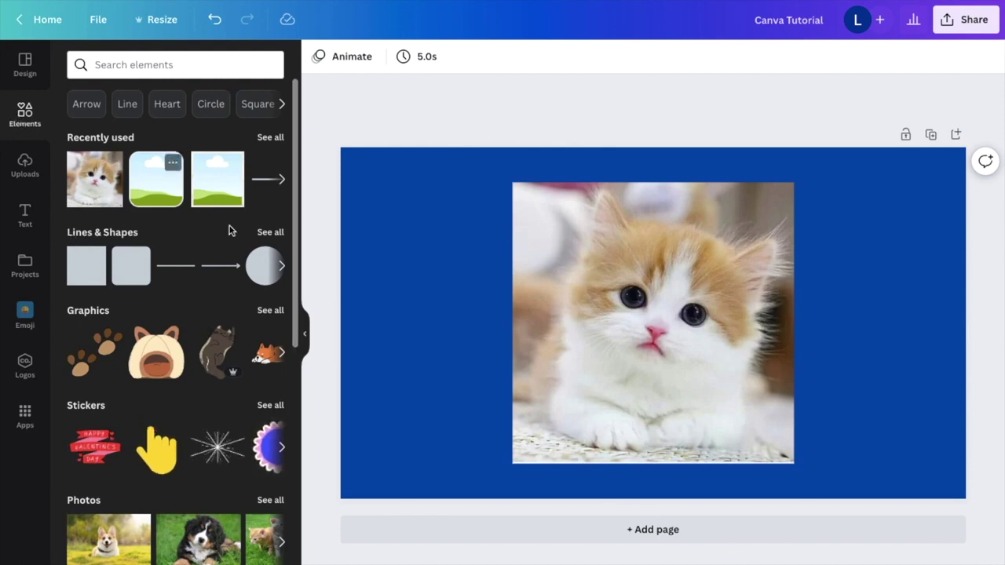
- Add a square shape from Lines & Shapes and colour it black
{"action": "left_click", "coordinate": [267, 234]}
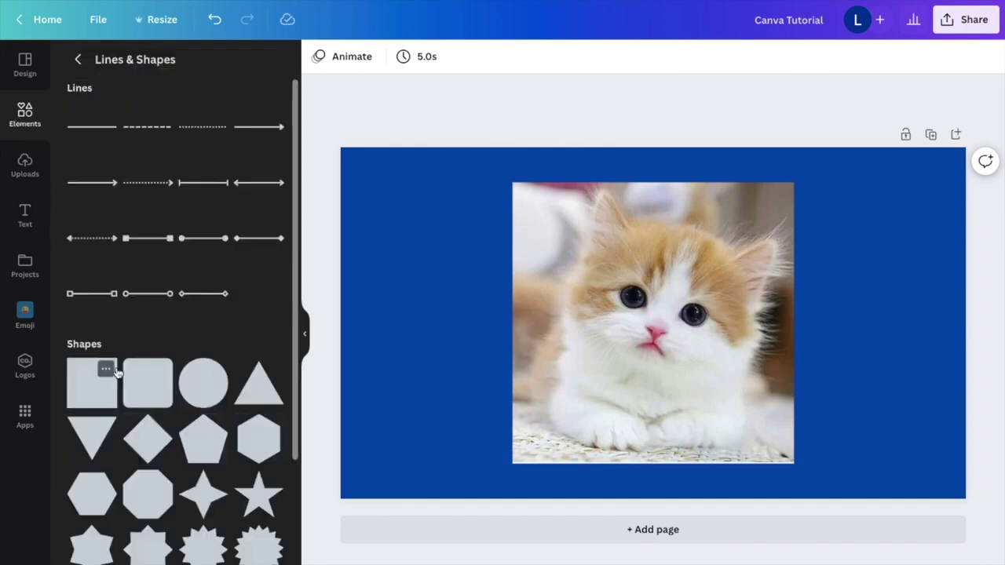
{"action": "left_click", "coordinate": [98, 393]}
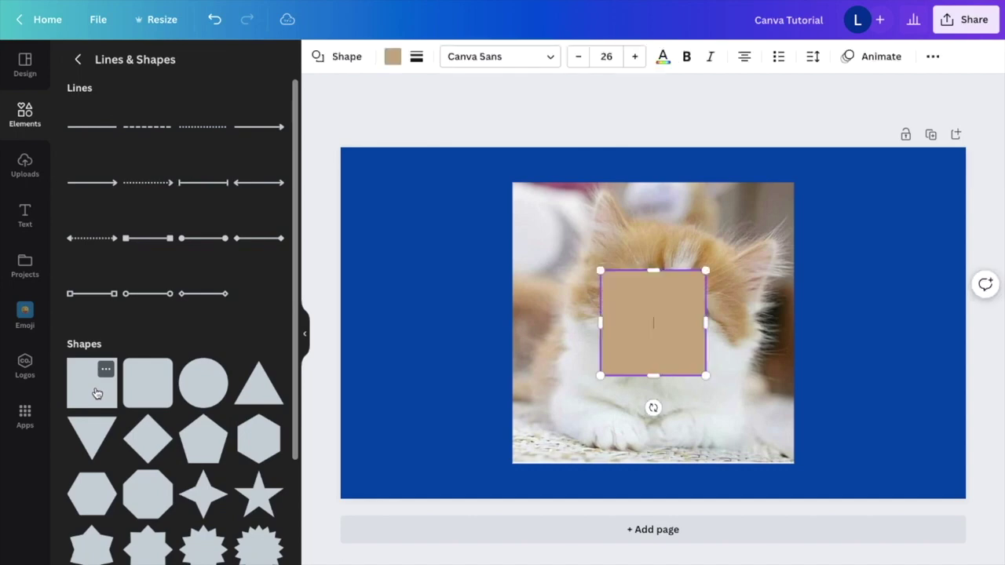
{"action": "left_click", "coordinate": [473, 329]}
{"action": "left_click", "coordinate": [659, 322]}
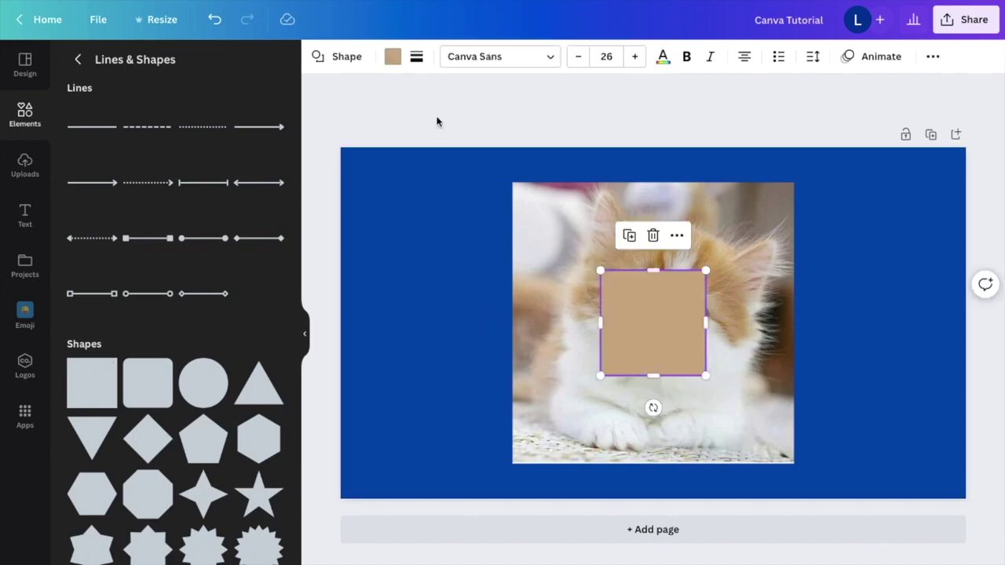
{"action": "left_click", "coordinate": [393, 57]}
{"action": "left_click", "coordinate": [82, 308]}
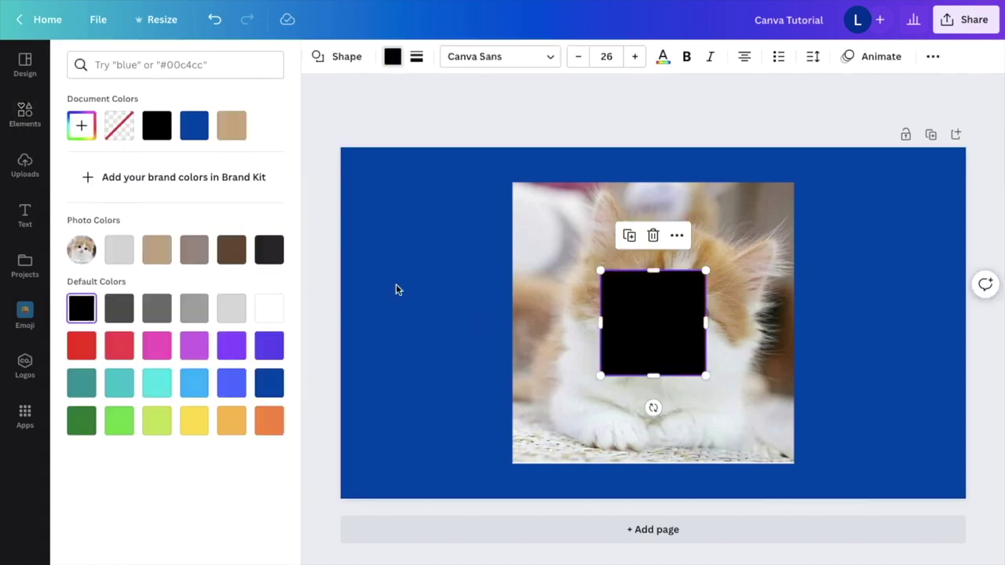
{"action": "key", "text": "Escape"}
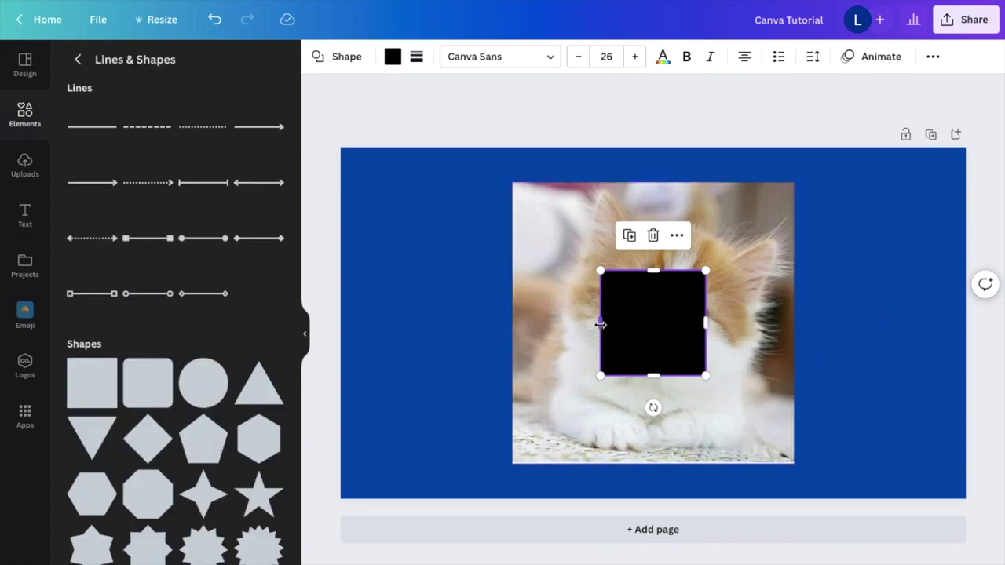
- Stretch the black square past the photo's left, right, top and bottom edges
{"action": "left_click_drag", "start_coordinate": [601, 324], "coordinate": [506, 333]}
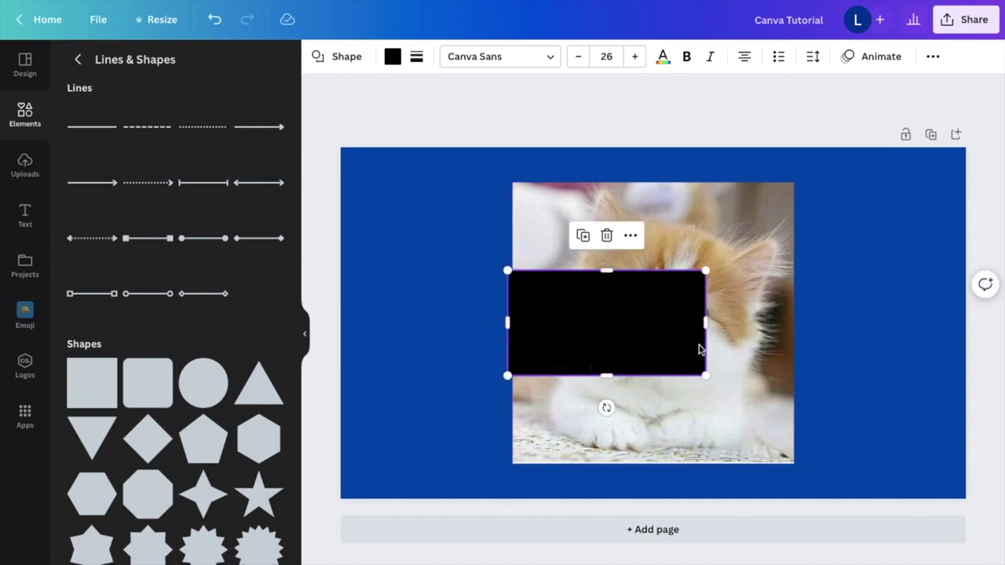
{"action": "left_click_drag", "start_coordinate": [707, 323], "coordinate": [798, 326]}
{"action": "left_click_drag", "start_coordinate": [652, 270], "coordinate": [658, 179]}
{"action": "left_click_drag", "start_coordinate": [653, 390], "coordinate": [653, 469]}
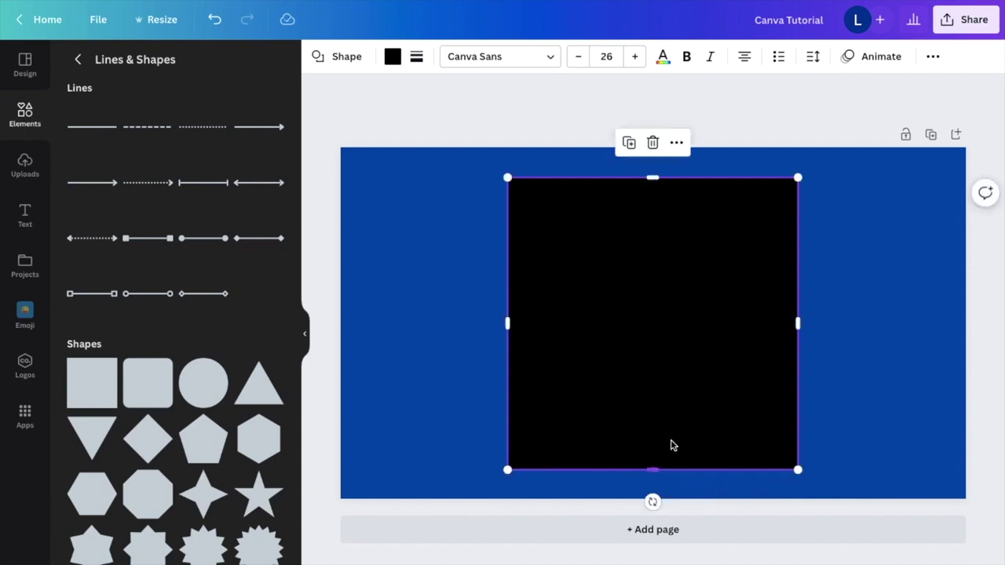
- Use Position > Backward to put the black square behind the kitten photo
{"action": "left_click", "coordinate": [933, 61]}
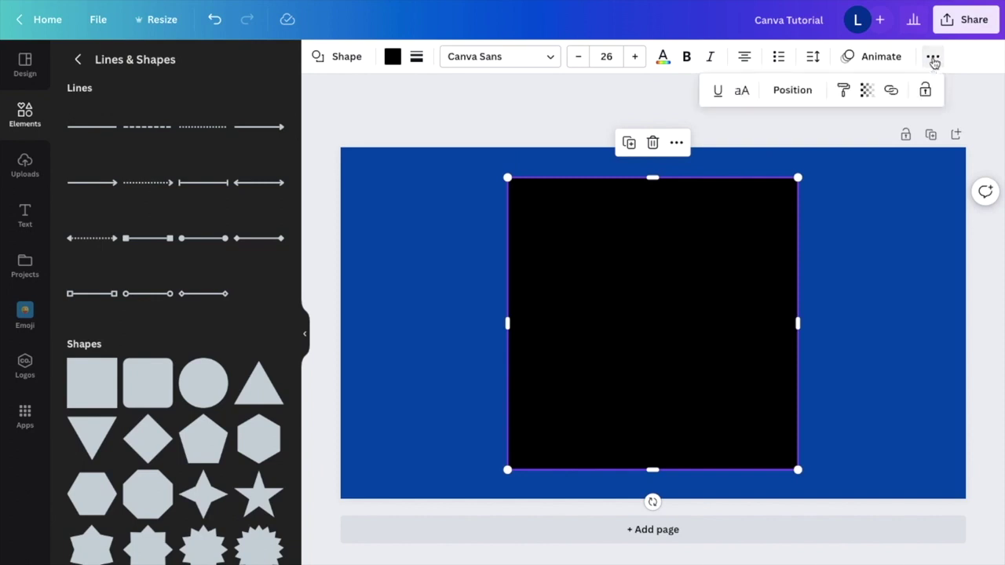
{"action": "left_click", "coordinate": [794, 94]}
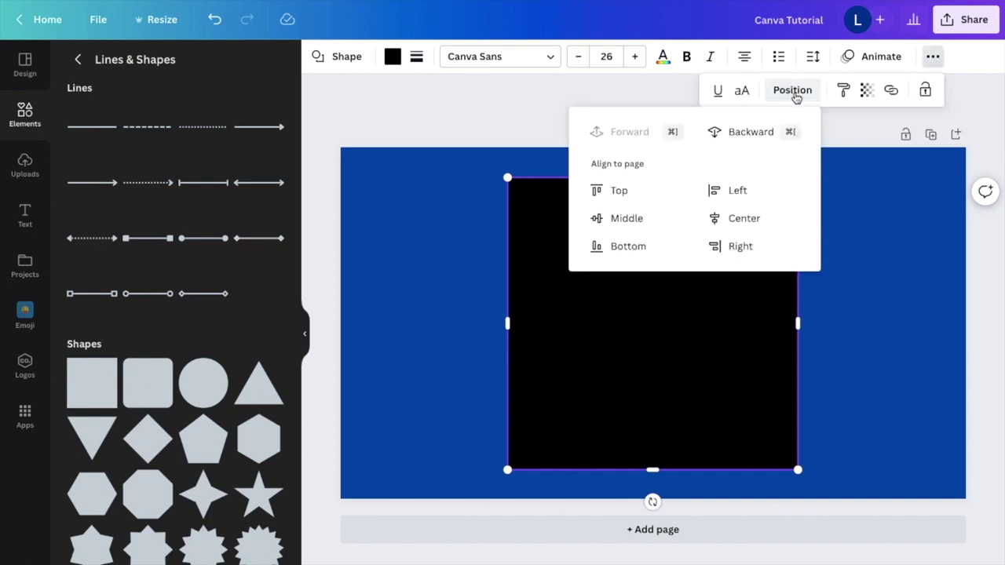
{"action": "left_click", "coordinate": [744, 134]}
{"action": "left_click", "coordinate": [539, 130]}
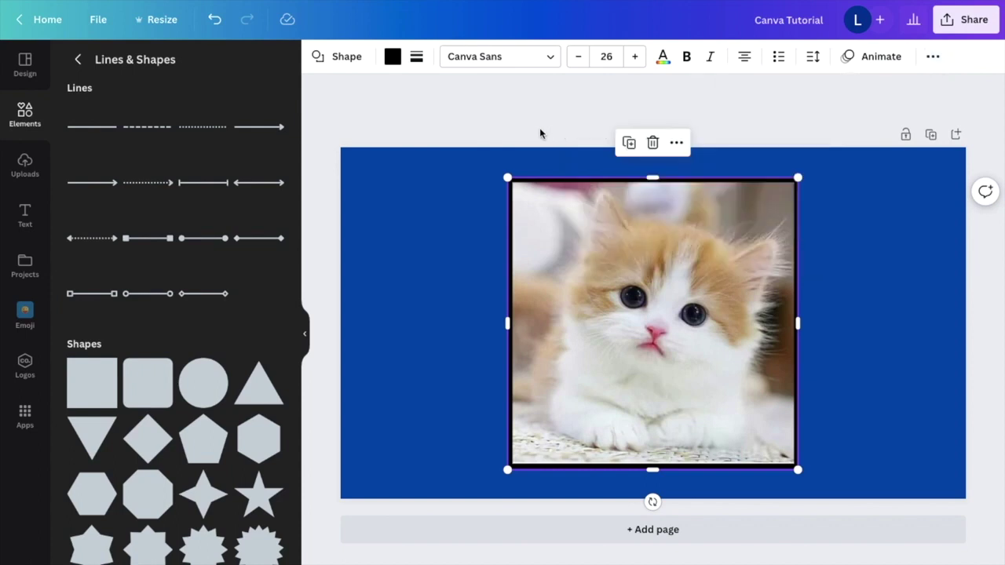
{"action": "left_click", "coordinate": [539, 130]}
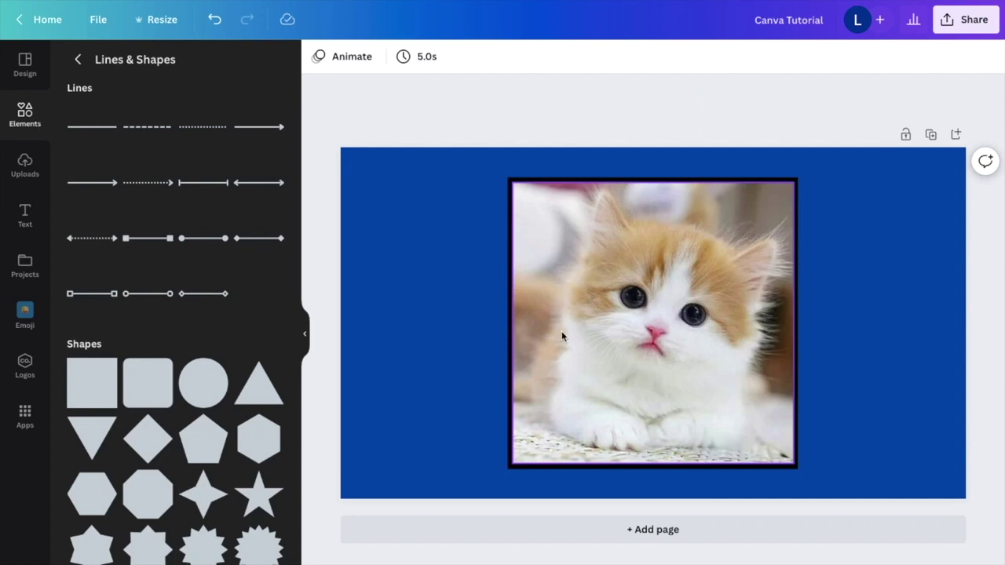
{"action": "left_click", "coordinate": [634, 294]}
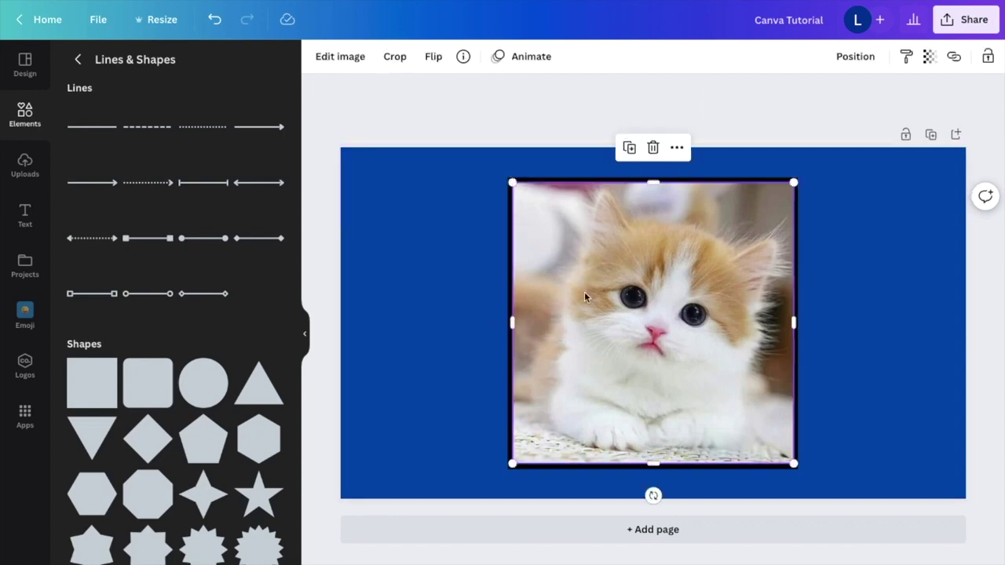
- Delete both the kitten photo and the black square
{"action": "key", "text": "Delete"}
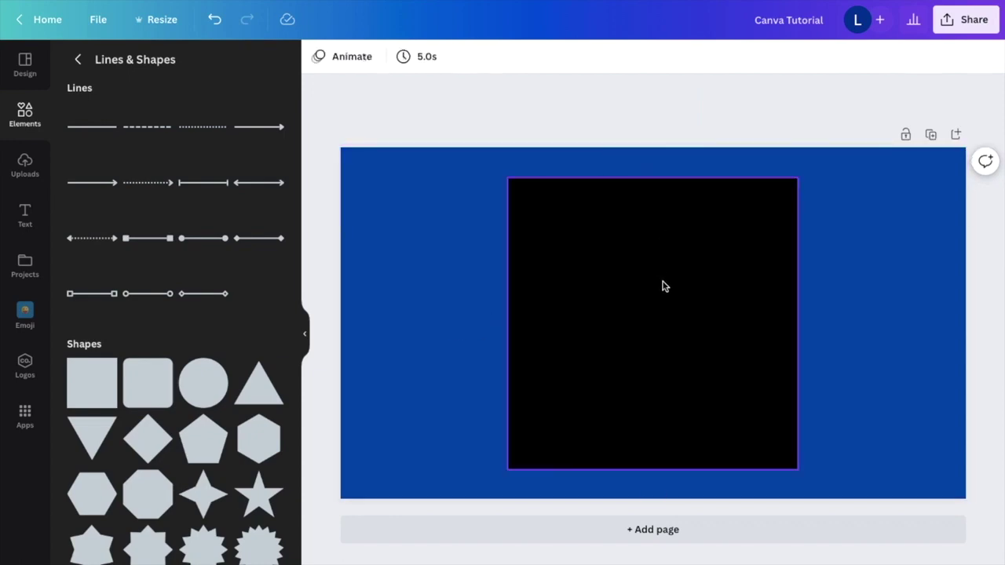
{"action": "left_click", "coordinate": [662, 287]}
{"action": "key", "text": "Delete"}
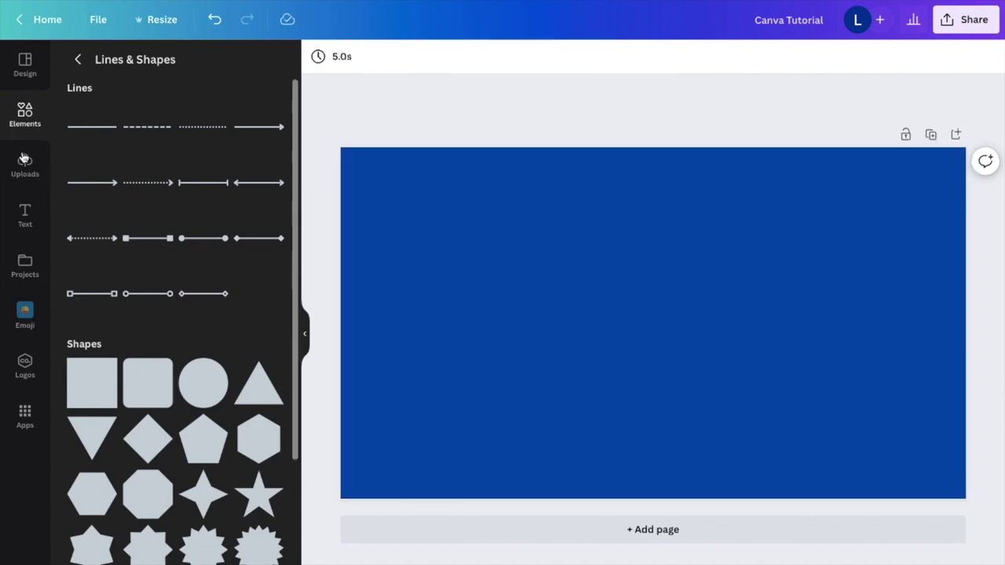
- Re-add the kitten photo from Recently used in the Elements library
{"action": "left_click", "coordinate": [23, 161]}
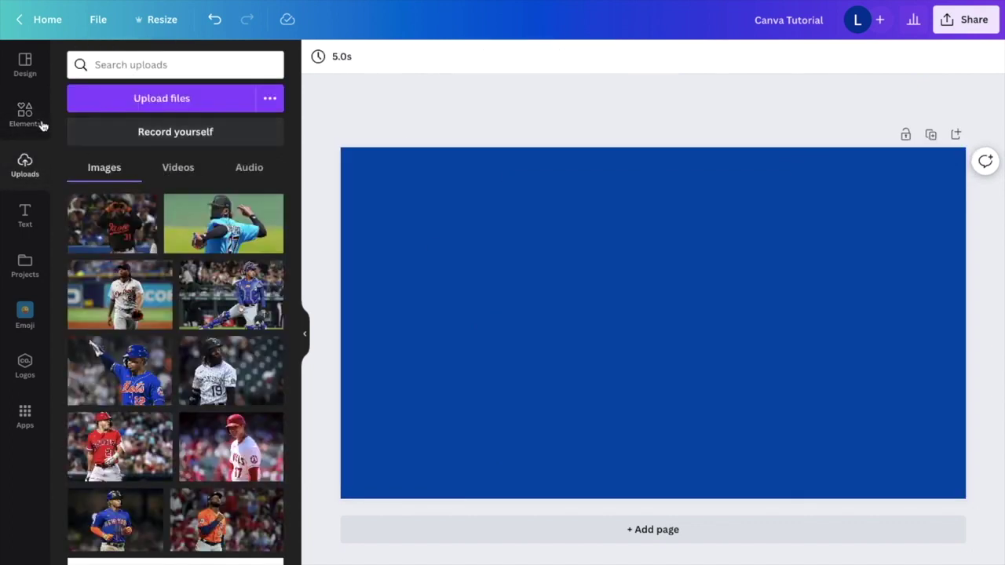
{"action": "left_click", "coordinate": [43, 126]}
{"action": "left_click", "coordinate": [78, 59]}
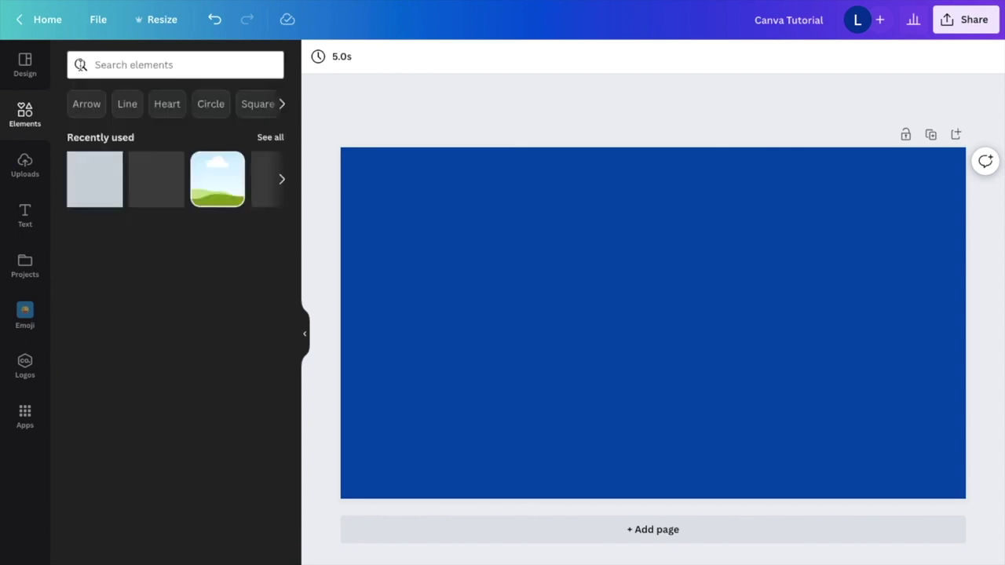
{"action": "left_click", "coordinate": [156, 179]}
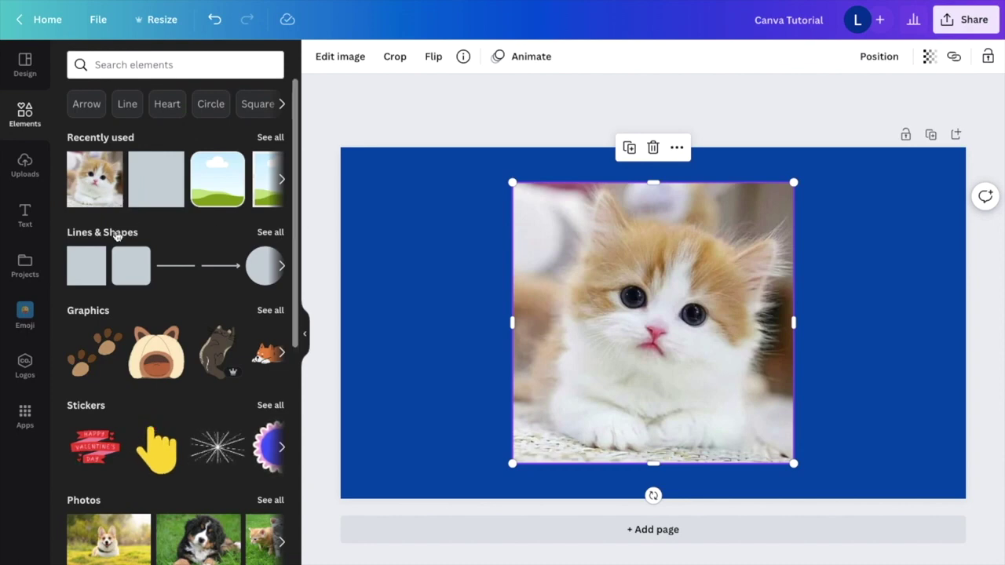
{"action": "left_click", "coordinate": [270, 233]}
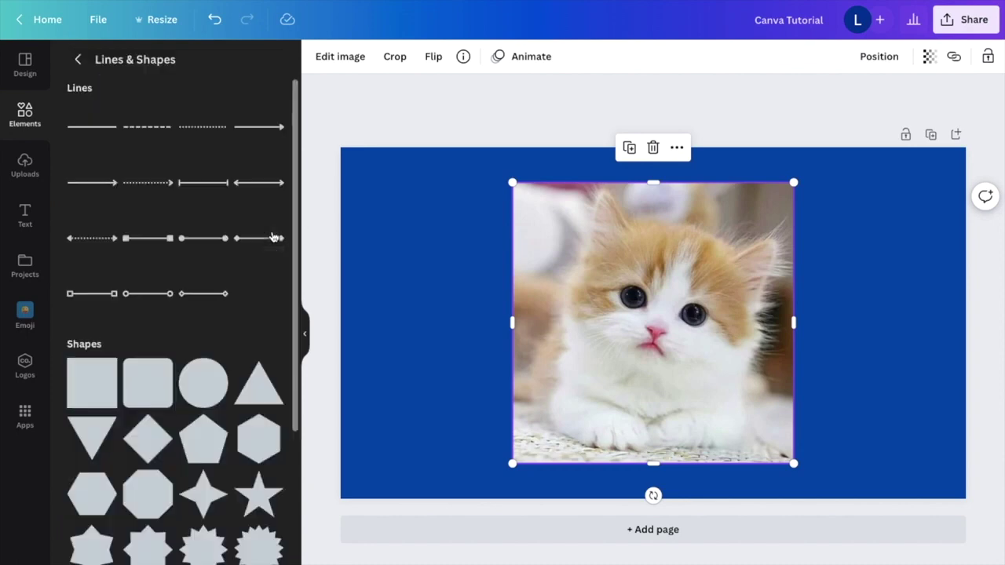
- Add a plain line with weight 39 and fit it along the photo's top edge
{"action": "left_click", "coordinate": [94, 135]}
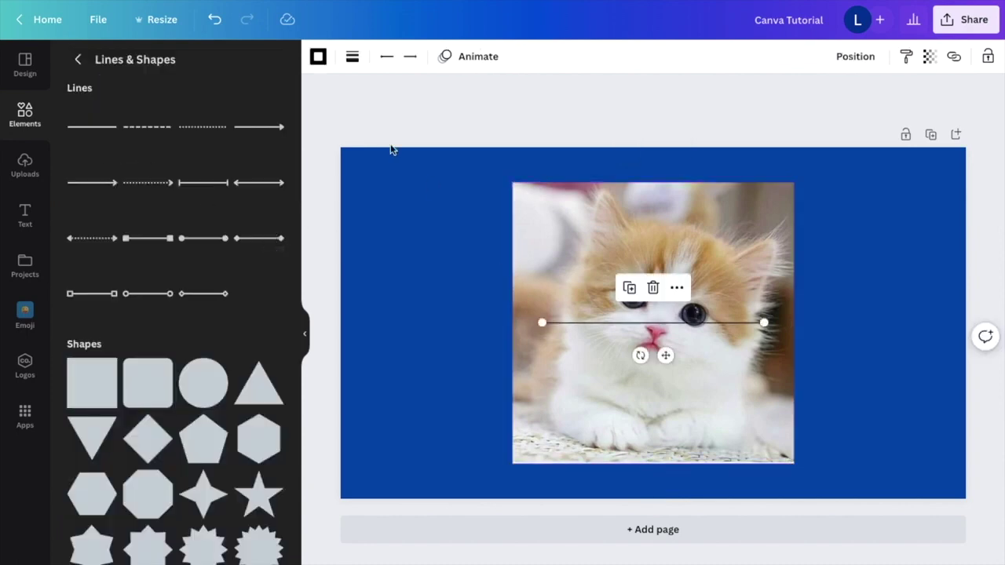
{"action": "left_click", "coordinate": [352, 58]}
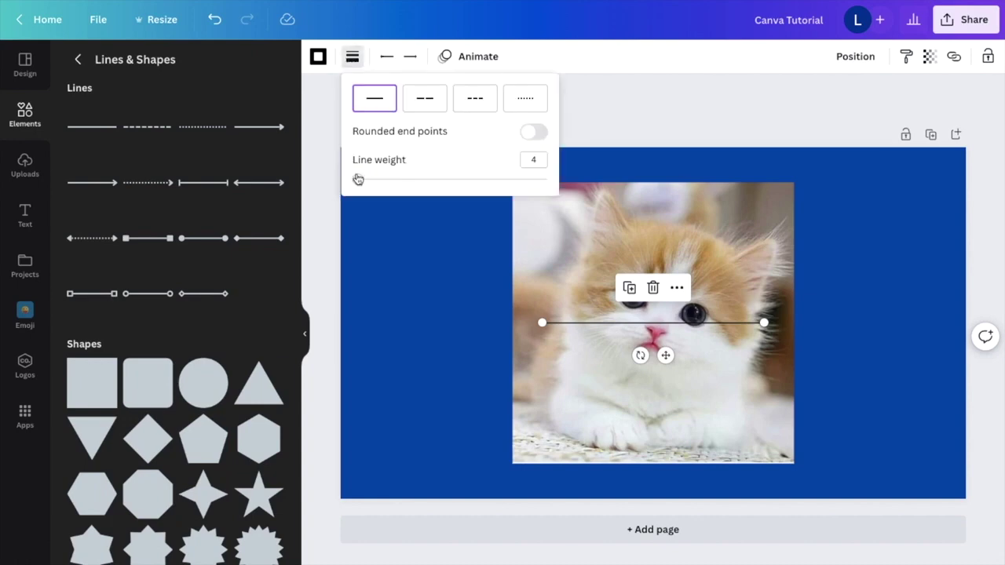
{"action": "left_click_drag", "start_coordinate": [357, 180], "coordinate": [430, 180]}
{"action": "left_click", "coordinate": [440, 287]}
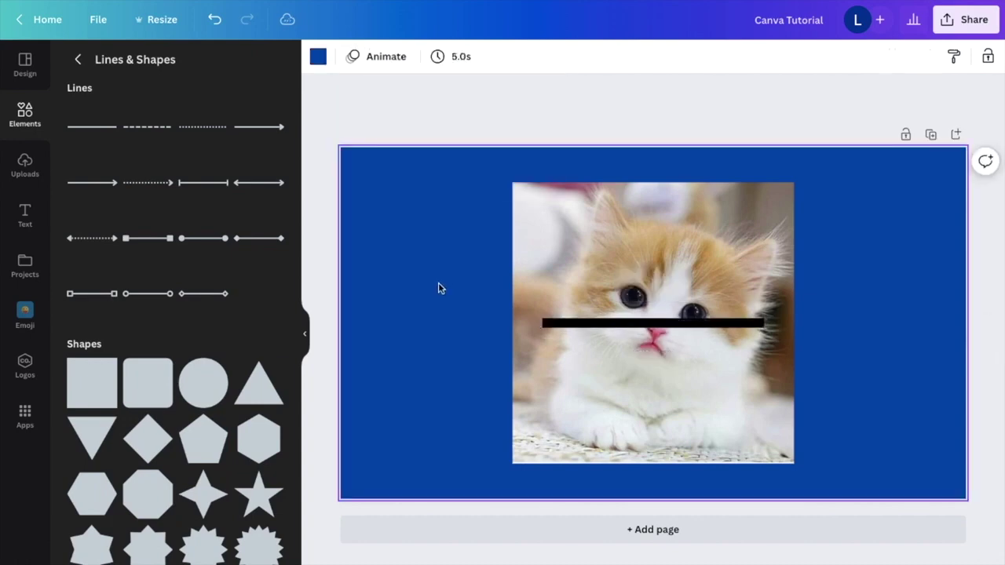
{"action": "left_click", "coordinate": [665, 323]}
{"action": "left_click_drag", "start_coordinate": [669, 359], "coordinate": [665, 219]}
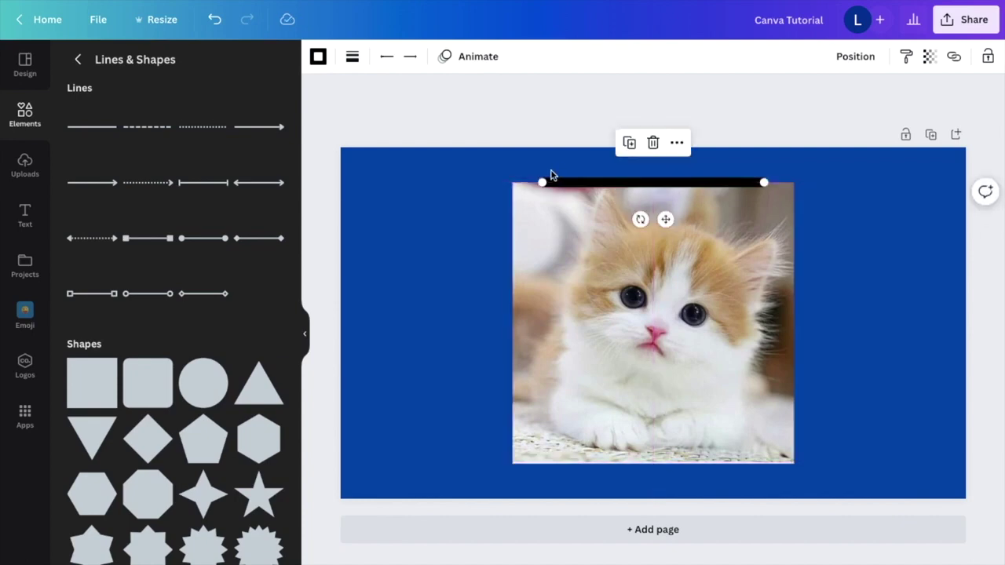
{"action": "left_click_drag", "start_coordinate": [546, 182], "coordinate": [514, 183]}
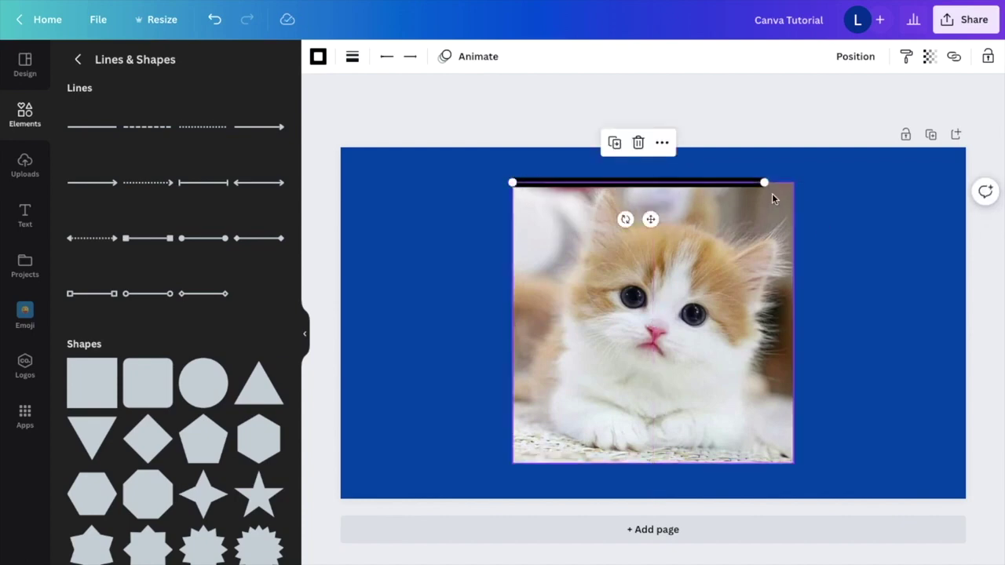
{"action": "left_click_drag", "start_coordinate": [763, 182], "coordinate": [788, 183]}
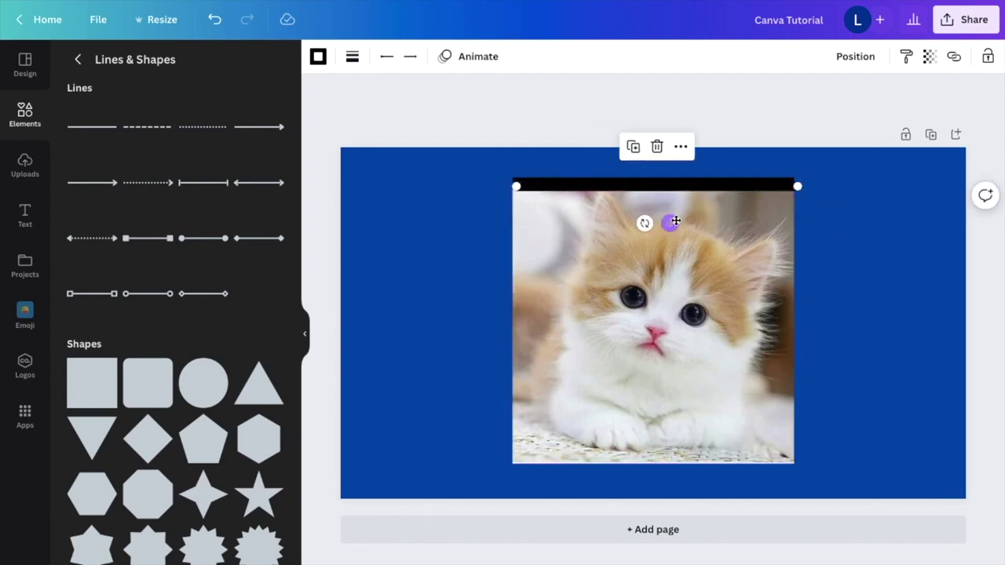
- Place a thick black line along the photo's bottom edge and duplicate the top line
{"action": "right_click", "coordinate": [672, 221]}
{"action": "left_click", "coordinate": [644, 314]}
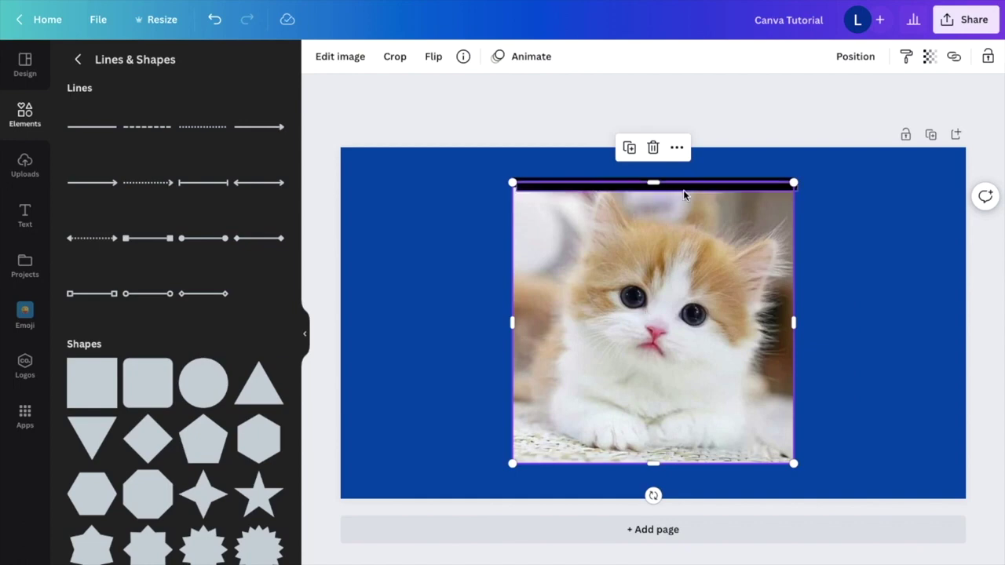
{"action": "left_click", "coordinate": [746, 187]}
{"action": "left_click_drag", "start_coordinate": [668, 222], "coordinate": [661, 500]}
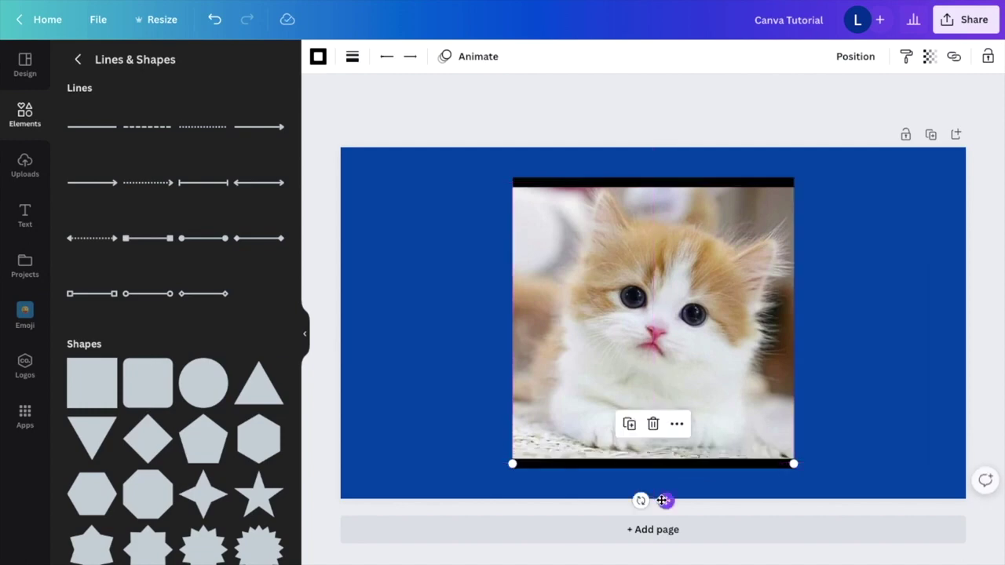
{"action": "left_click", "coordinate": [450, 415]}
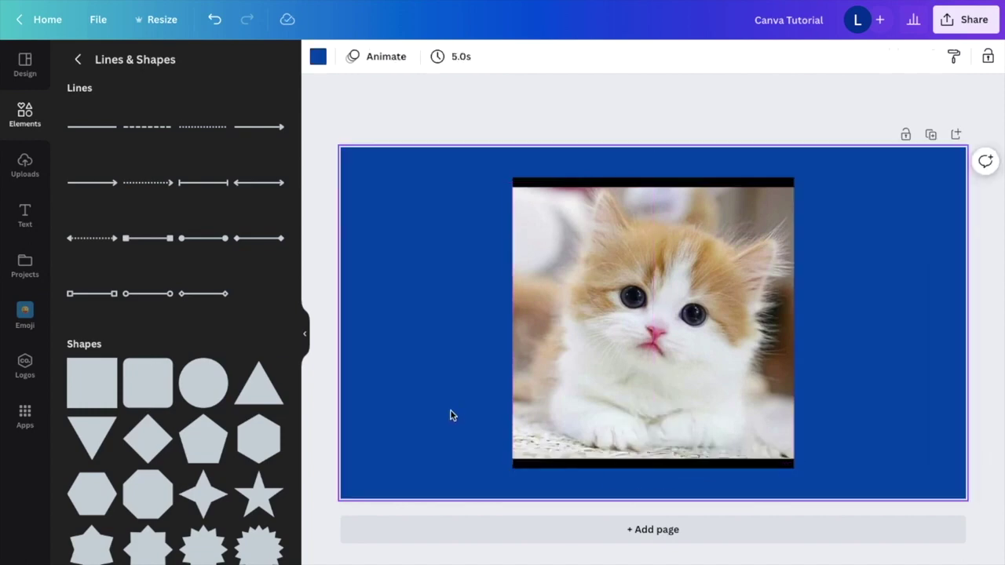
{"action": "key", "text": "Tab"}
- Turn the copied line vertical and fit it to the photo's full height on the left edge
{"action": "left_click_drag", "start_coordinate": [668, 222], "coordinate": [642, 335]}
{"action": "left_click_drag", "start_coordinate": [601, 303], "coordinate": [546, 306]}
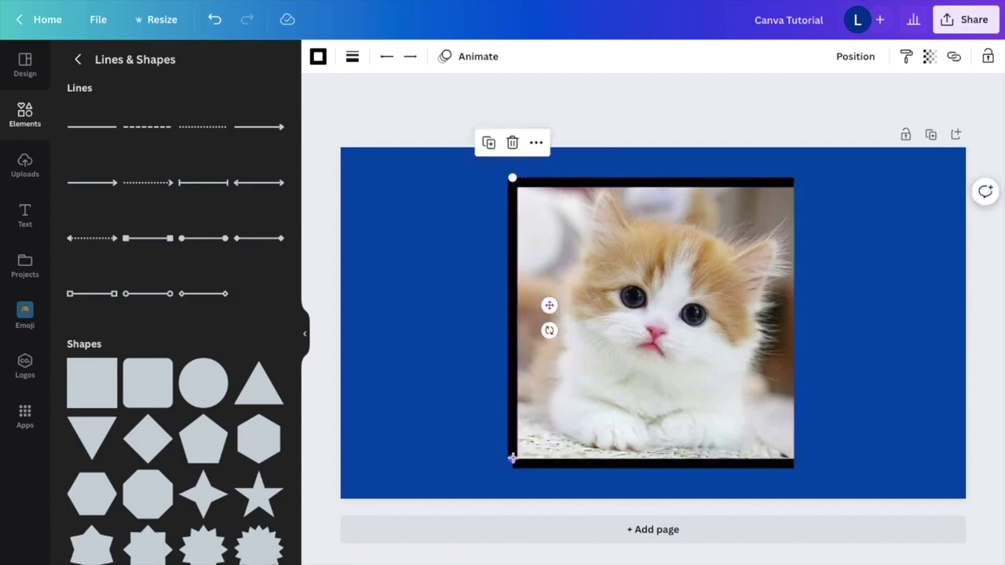
{"action": "left_click_drag", "start_coordinate": [511, 459], "coordinate": [513, 465]}
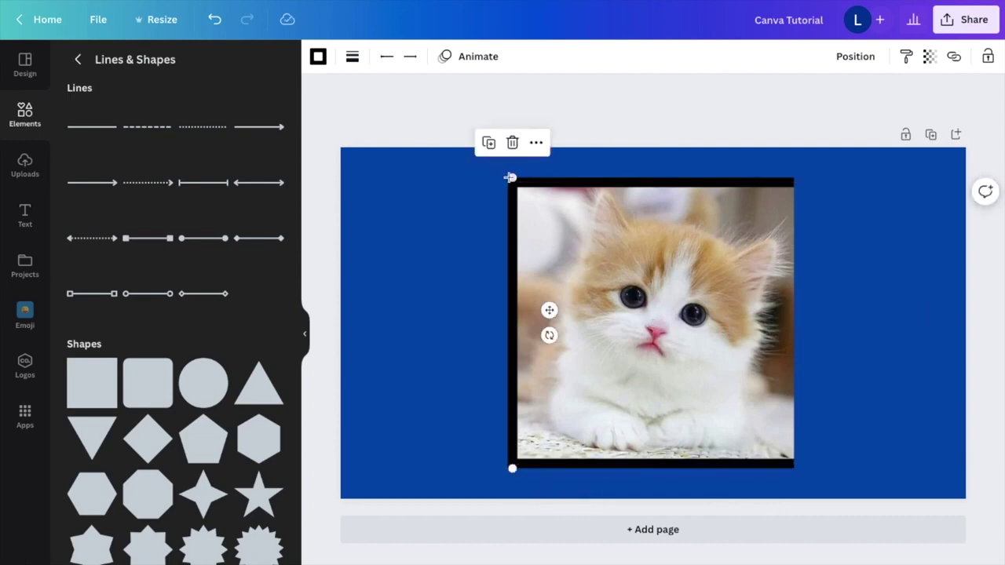
{"action": "left_click_drag", "start_coordinate": [512, 177], "coordinate": [511, 179]}
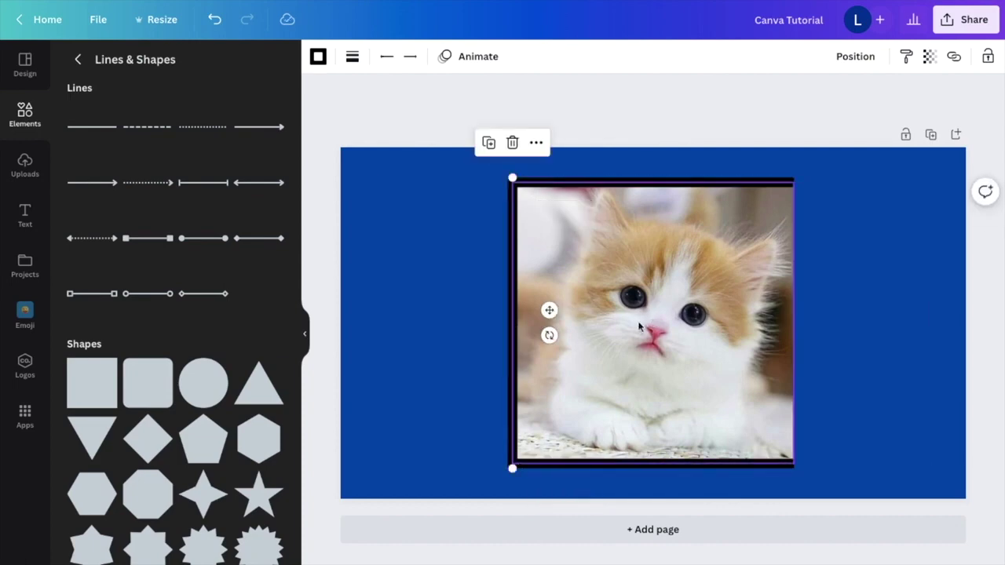
{"action": "left_click", "coordinate": [510, 303]}
- Move the vertical black line to the photo's right edge to complete the border
{"action": "left_click", "coordinate": [450, 314]}
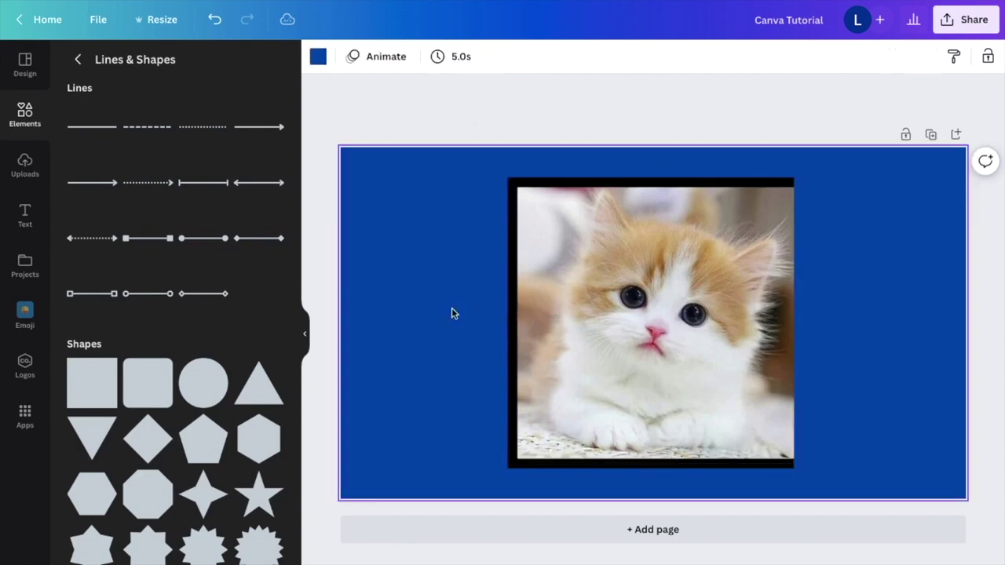
{"action": "left_click", "coordinate": [512, 304]}
{"action": "left_click_drag", "start_coordinate": [549, 310], "coordinate": [832, 309]}
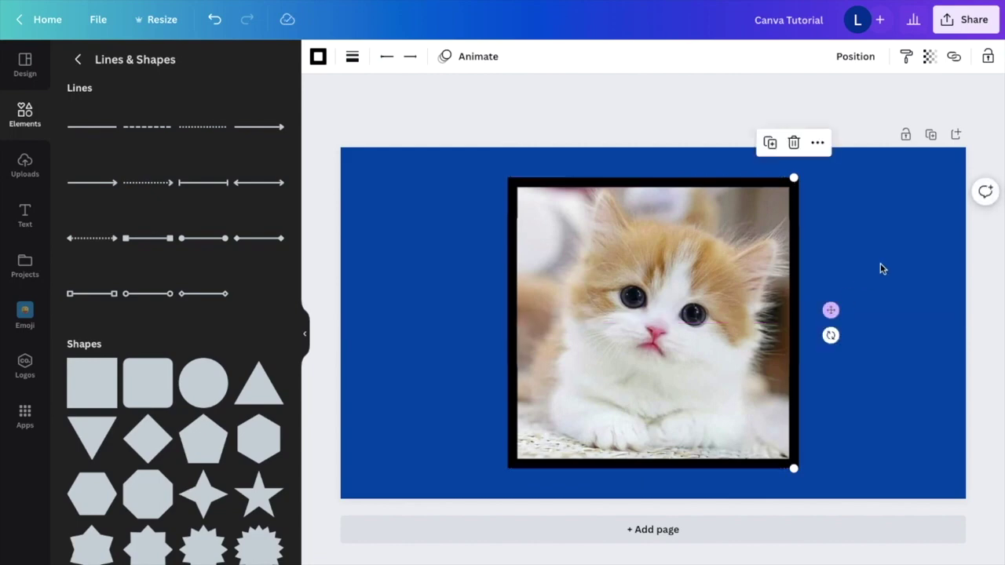
{"action": "left_click", "coordinate": [880, 265]}
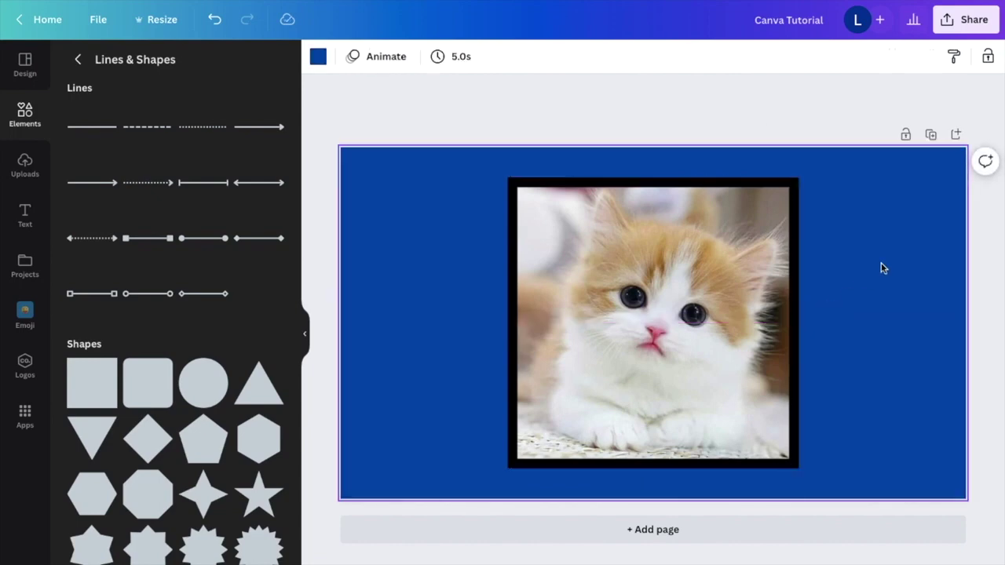